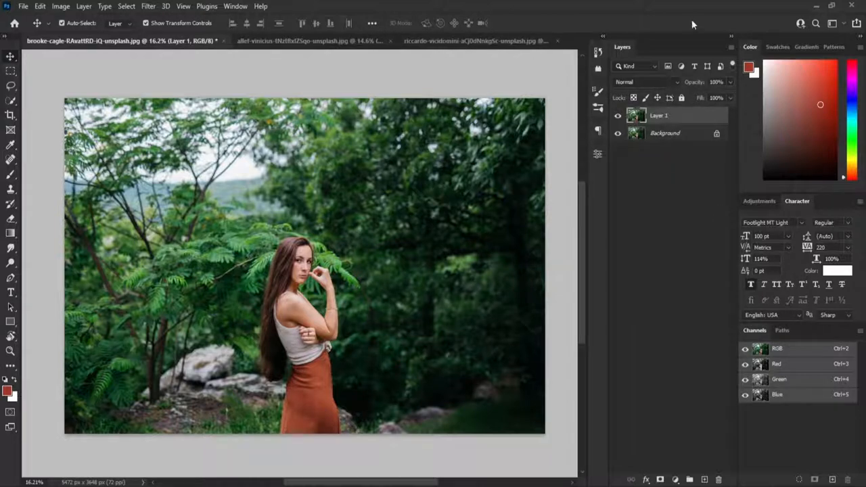
Step: Open Layer 1 in the Camera Raw Filter and expand the Basic adjustments
left_click(675, 480)
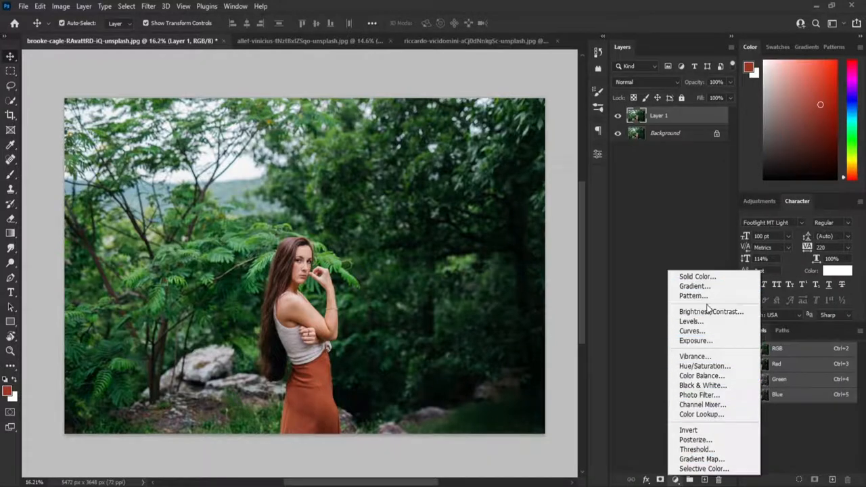
key("Escape")
left_click(148, 6)
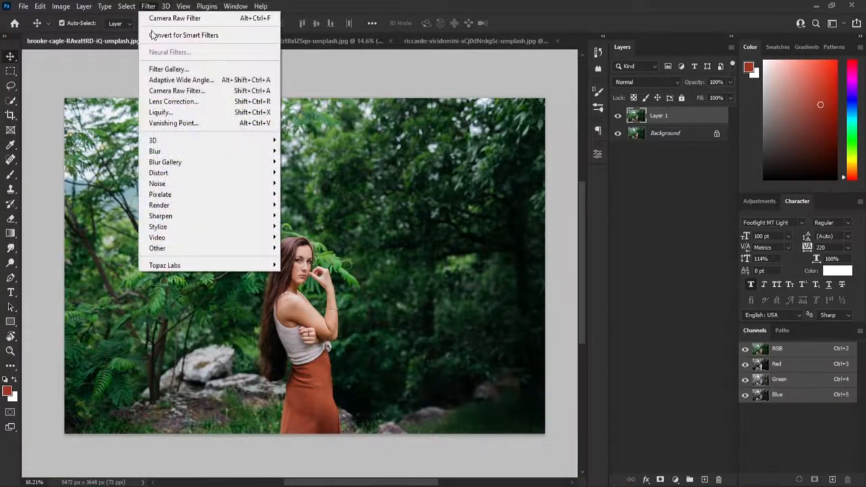
left_click(190, 89)
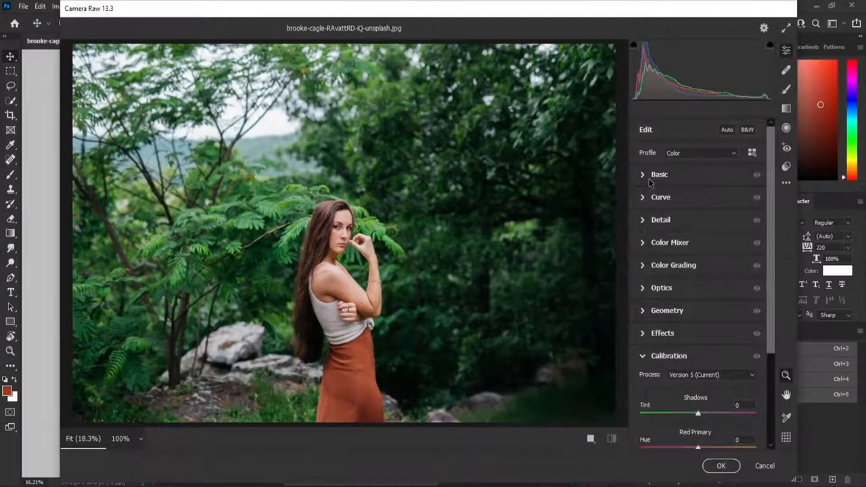
left_click(654, 175)
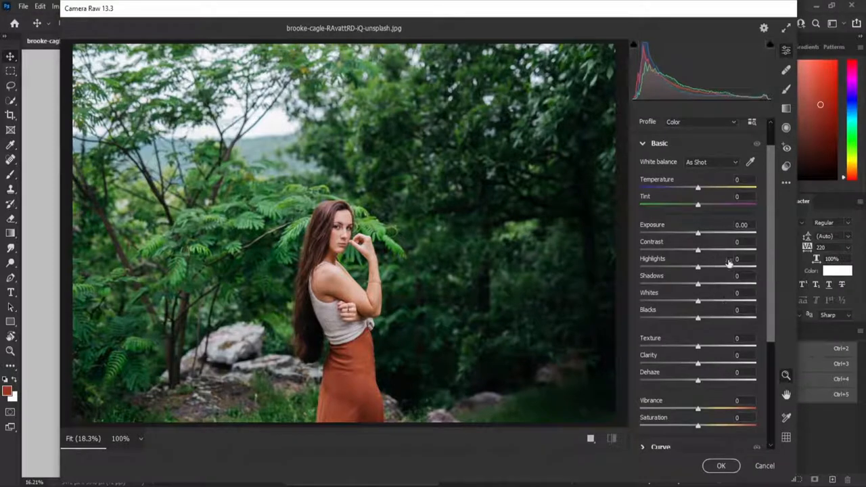
left_click(786, 183)
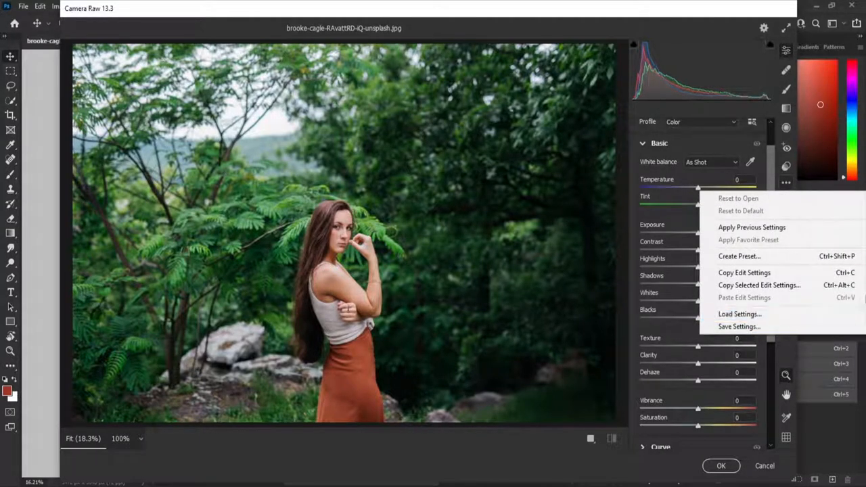
left_click(452, 210)
left_click(452, 211)
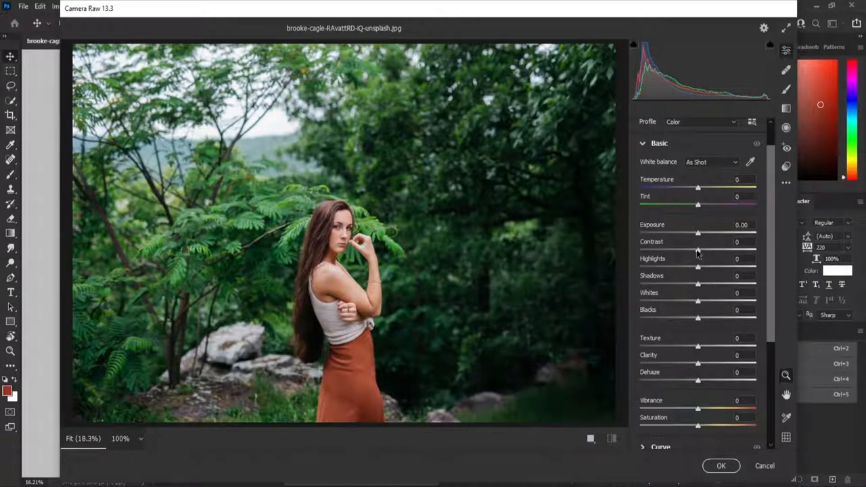
Step: Set the basic tones to Contrast +13, Highlights -33, Shadows +34, Whites -38 and Blacks -13
left_click_drag(699, 253, 706, 252)
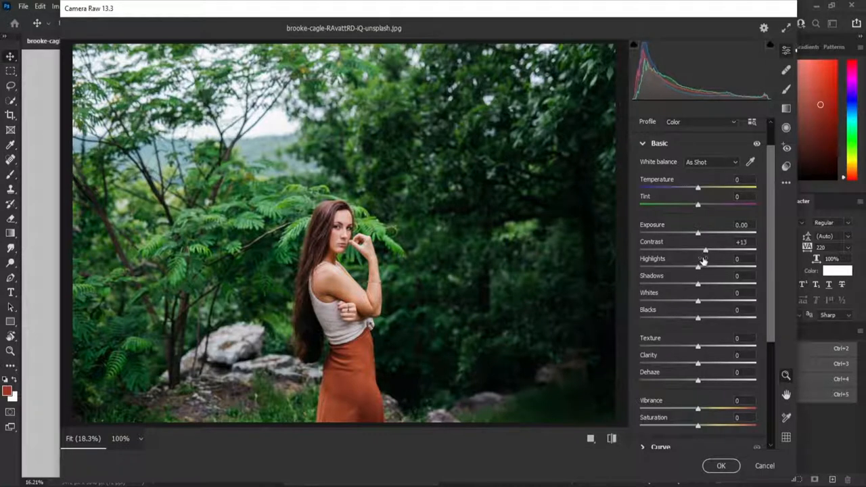
left_click_drag(698, 269, 679, 267)
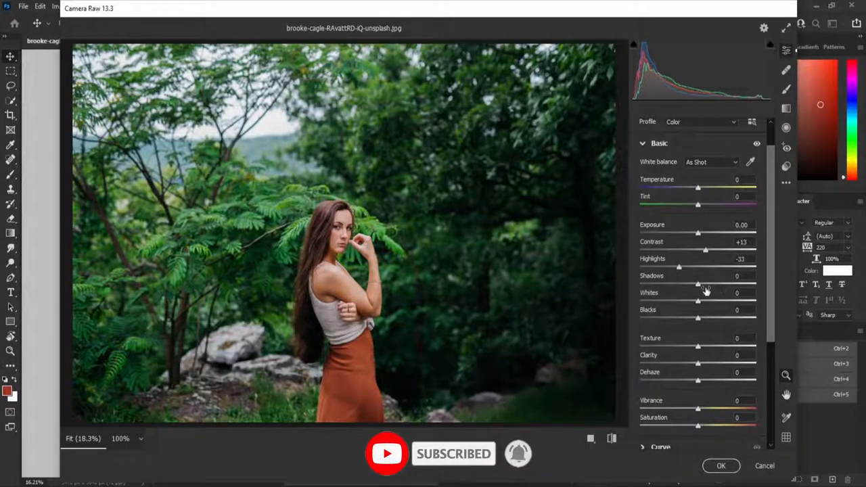
left_click_drag(698, 285, 691, 321)
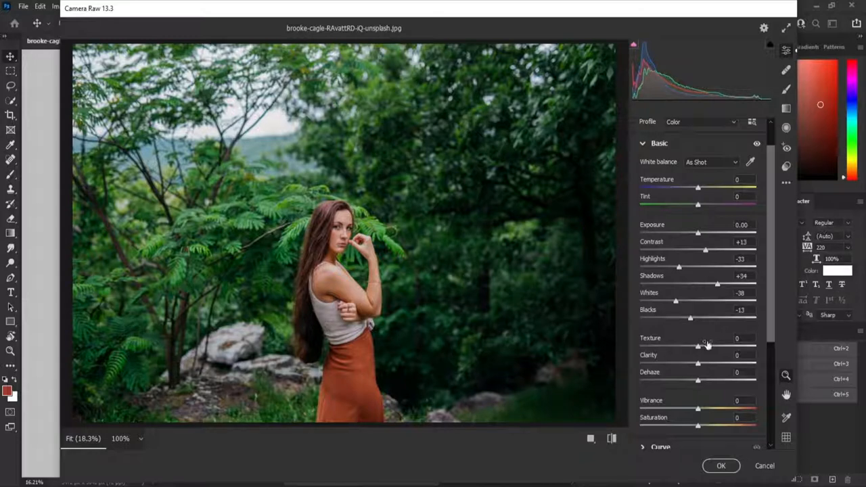
Step: Set Clarity to +12, Vibrance to +19 and Saturation to -24
left_click(708, 364)
left_click_drag(706, 366, 707, 365)
left_click(709, 410)
left_click_drag(705, 426, 684, 427)
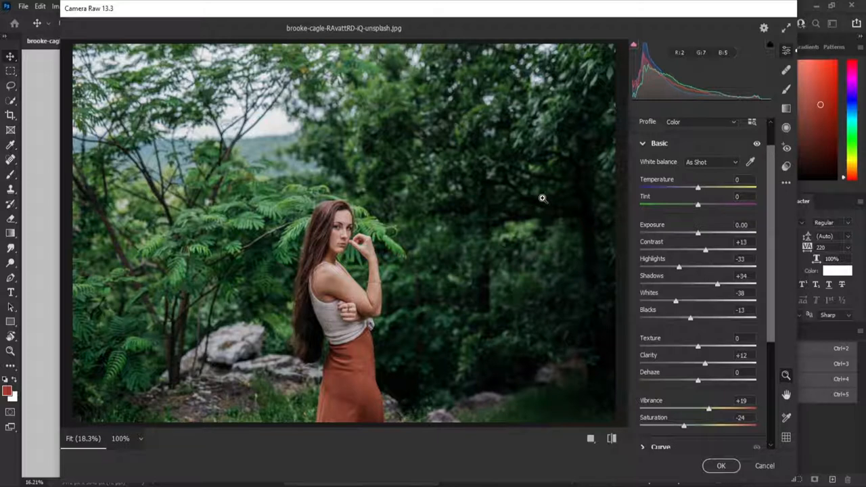
Step: Add a point near the highlight end of the tone curve at input 228, output 231
left_click_drag(770, 309, 783, 379)
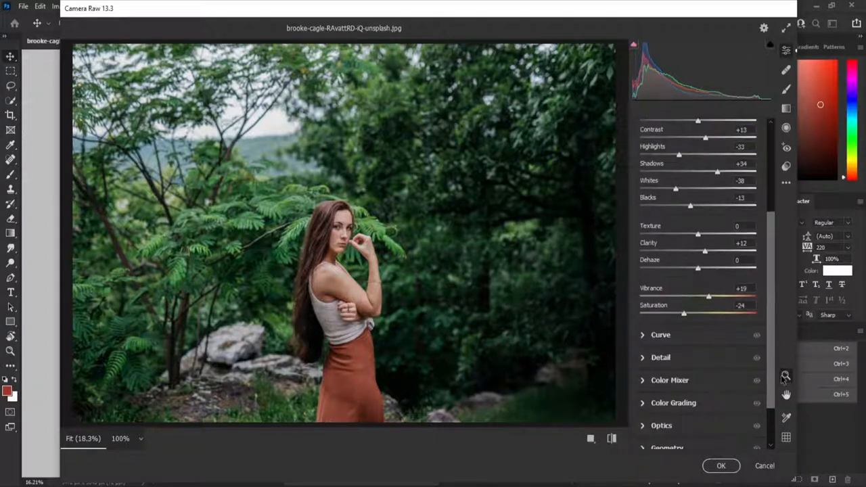
left_click(666, 383)
scroll(673, 234, "up", 3)
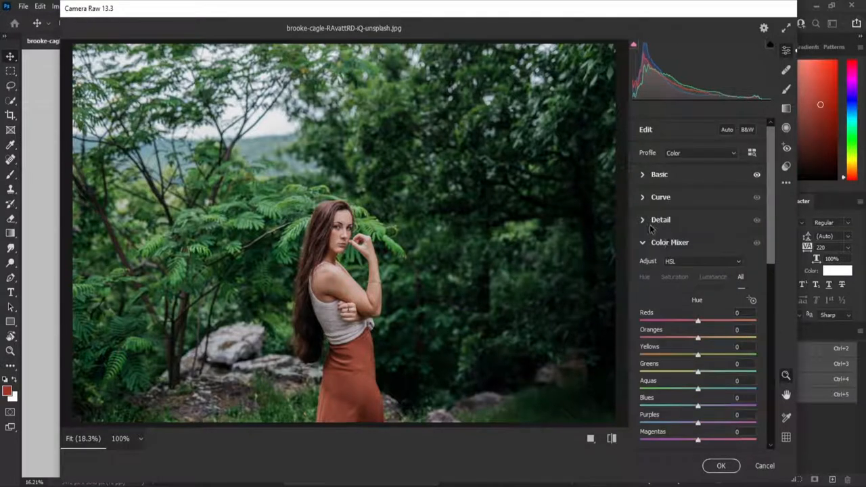
left_click(657, 221)
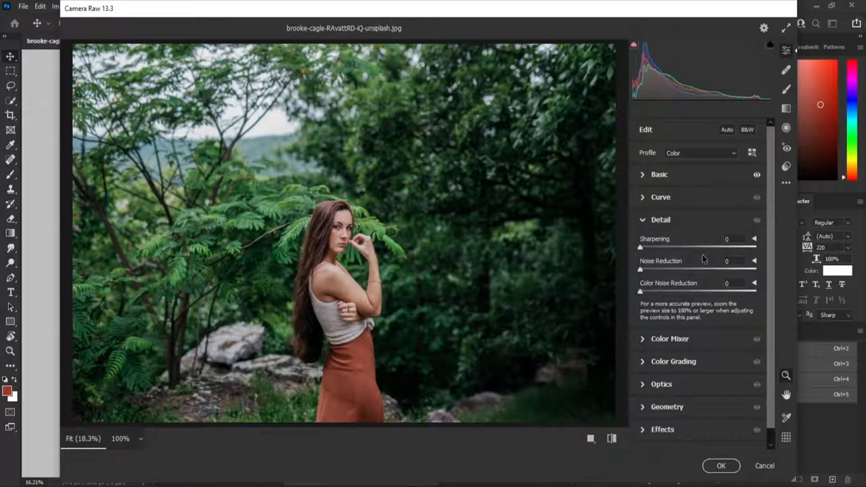
left_click(645, 200)
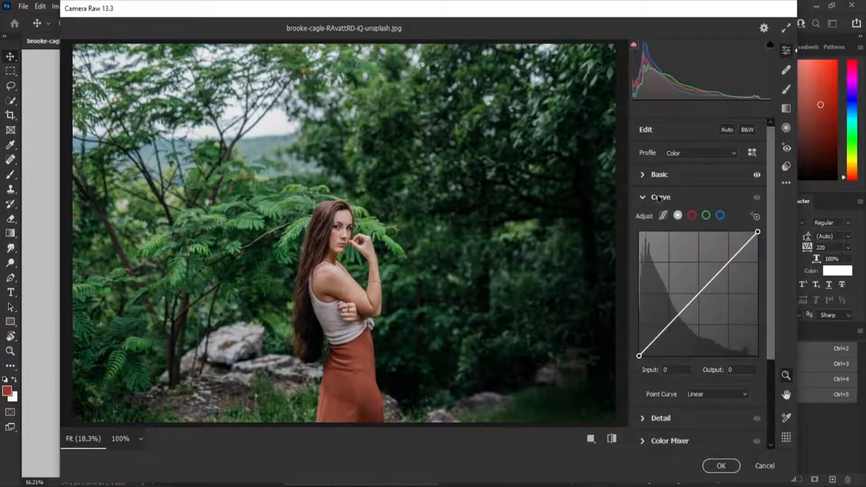
mouse_move(747, 251)
left_mouse_down()
mouse_move(746, 279)
mouse_move(746, 243)
left_mouse_up()
Step: Refine the tone curve's highlights by moving the upper point to input 223, output 232 and adding another point just below it
scroll(725, 275, "down", 3)
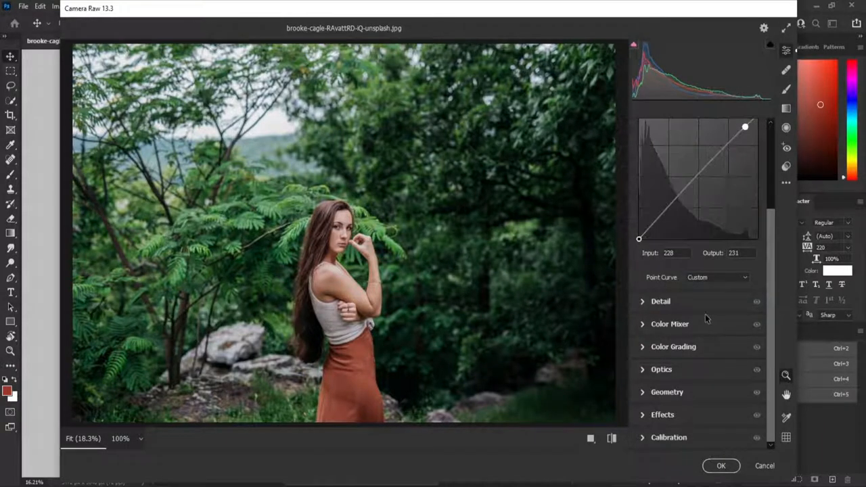
left_click(660, 324)
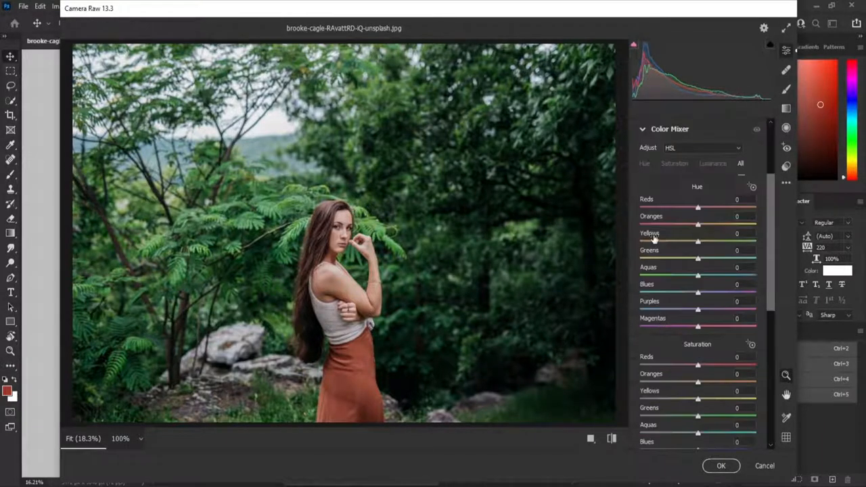
scroll(656, 240, "up", 5)
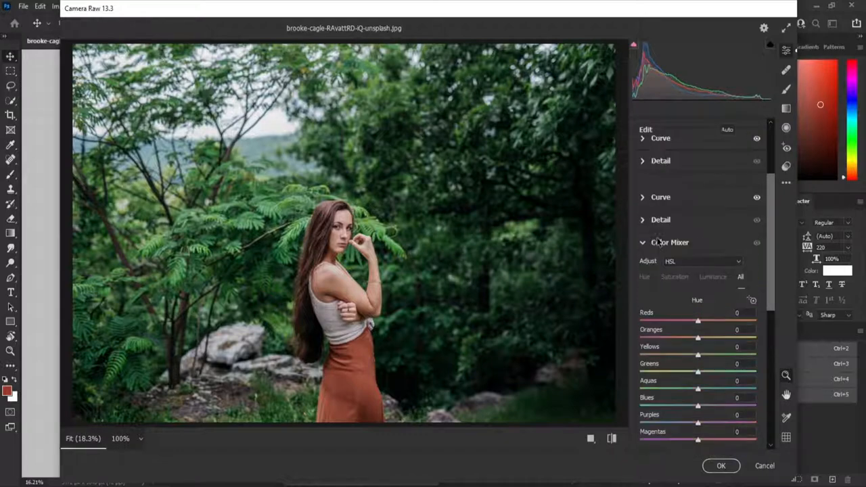
left_click(667, 199)
mouse_move(745, 244)
left_mouse_down()
mouse_move(740, 260)
mouse_move(734, 251)
mouse_move(743, 243)
left_mouse_up()
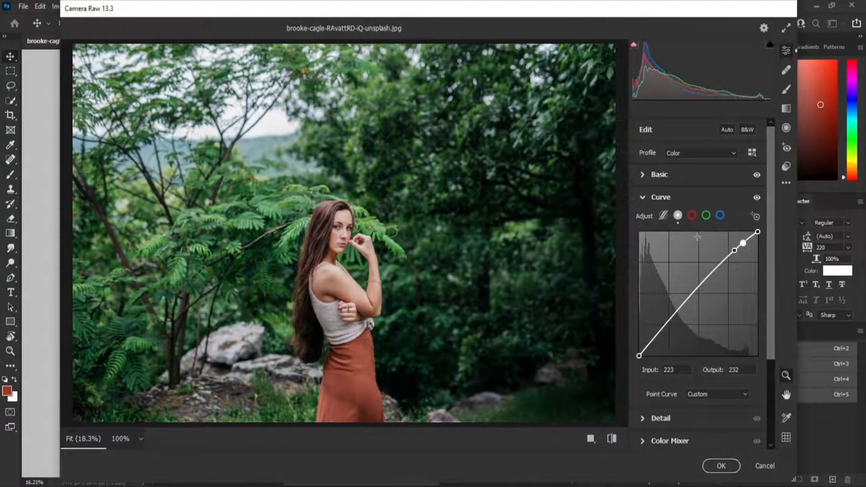
Step: In the HSL Color Mixer, set the hue of both Yellows and Greens to +70
scroll(695, 354, "down", 3)
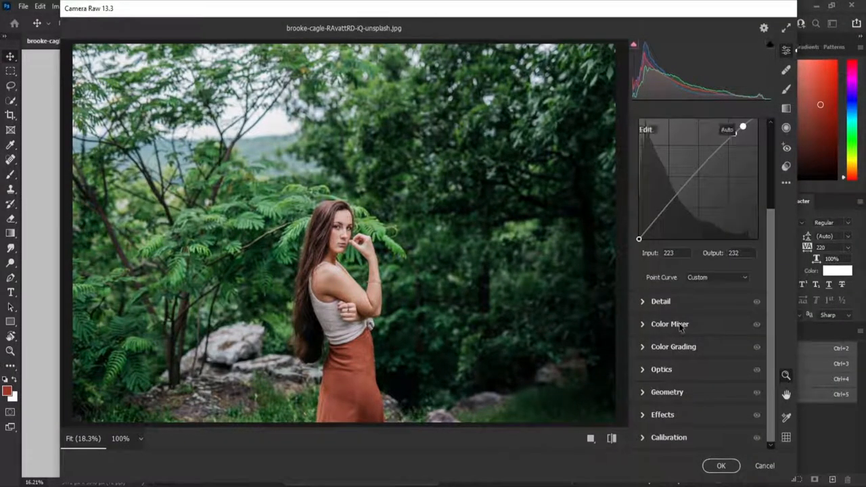
left_click(681, 326)
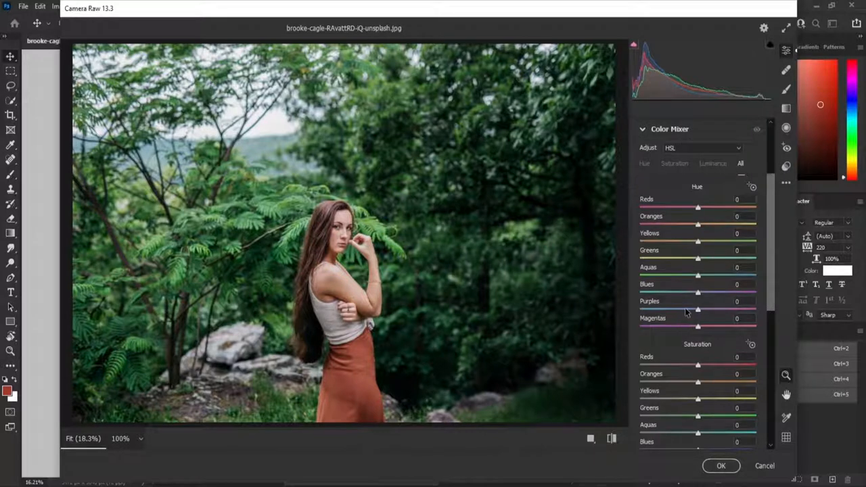
scroll(717, 365, "down", 2)
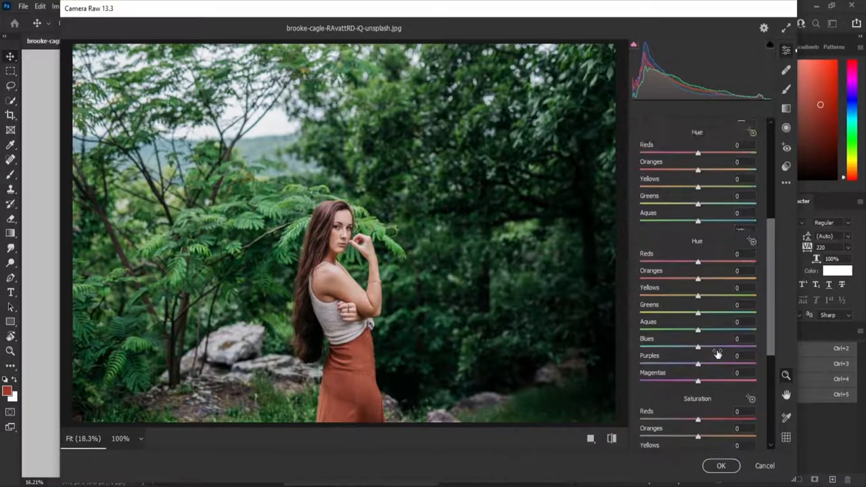
scroll(718, 338, "up", 4)
left_click(672, 218)
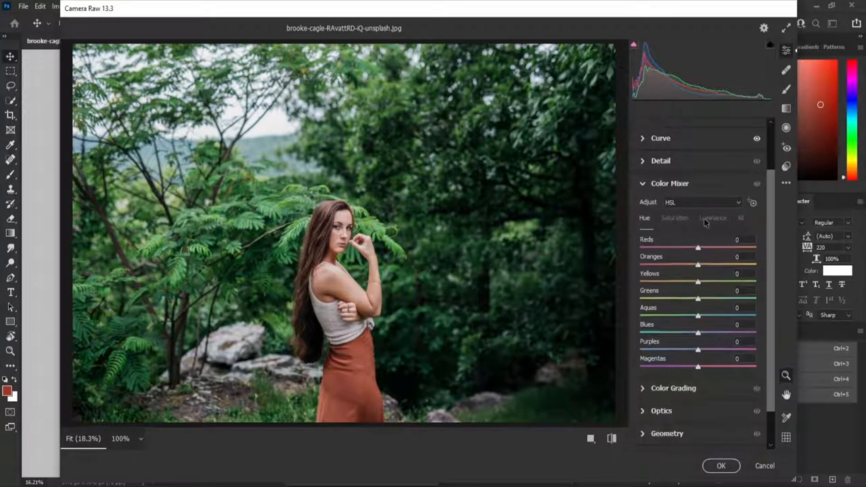
left_click(648, 218)
left_click_drag(713, 281, 739, 285)
left_click_drag(738, 302, 739, 303)
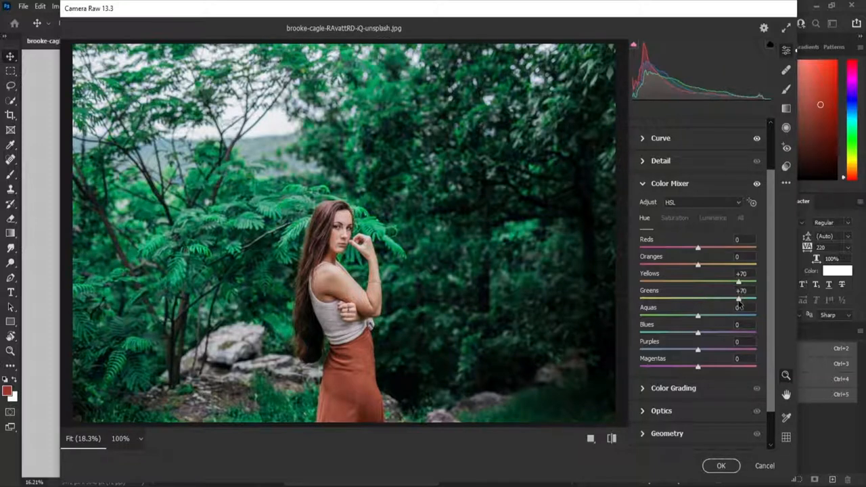
Step: Set the Aquas hue to +70 and lower the Blues hue in the Color Mixer
left_click_drag(162, 201, 213, 204)
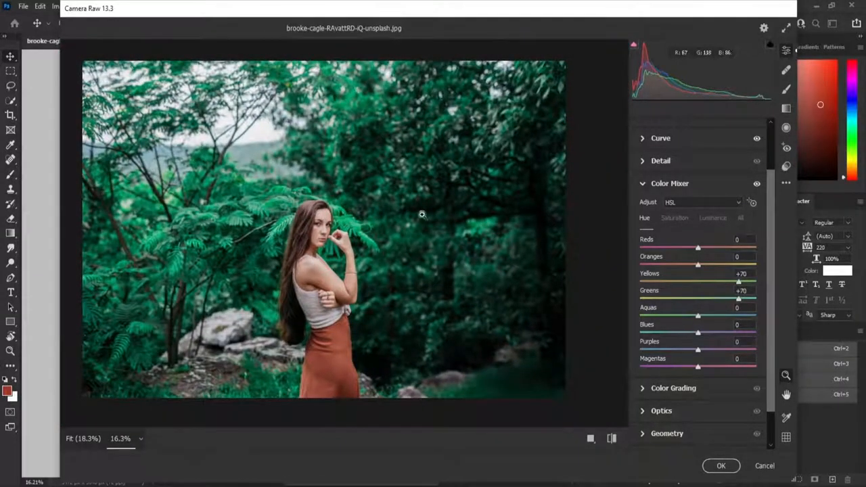
left_click(729, 316)
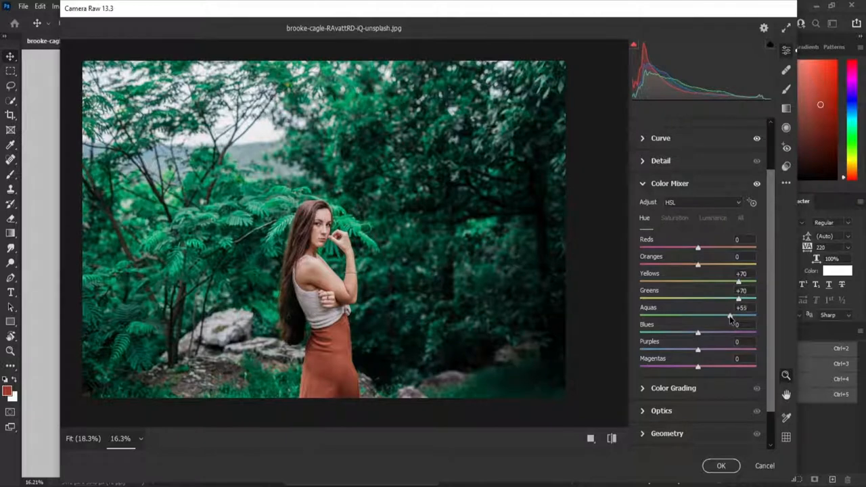
left_click_drag(730, 316, 738, 316)
left_click(745, 308)
type("70")
left_click_drag(698, 333, 671, 335)
left_click(752, 324)
key("BackSpace")
type("0")
Step: Set the Color Mixer saturation to Reds +53, Oranges +33, Yellows -80 and Greens -70
left_click(673, 220)
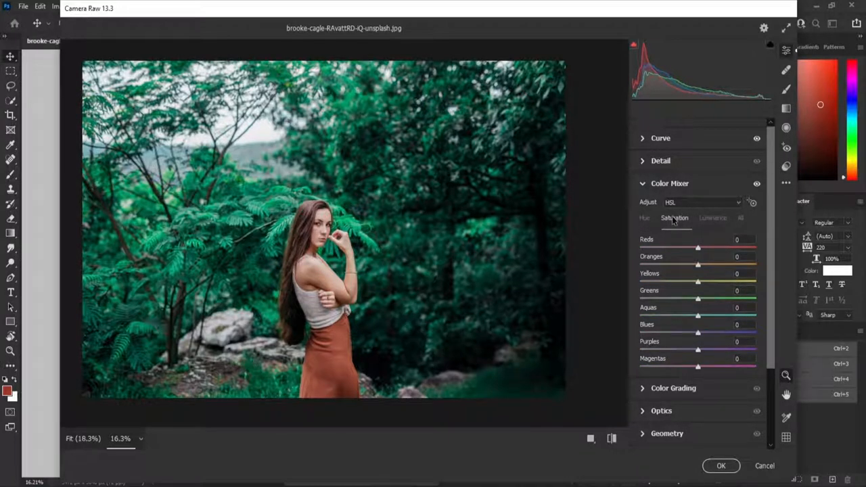
left_click(736, 249)
left_click_drag(734, 250, 729, 248)
left_click(717, 268)
left_click_drag(713, 283, 651, 284)
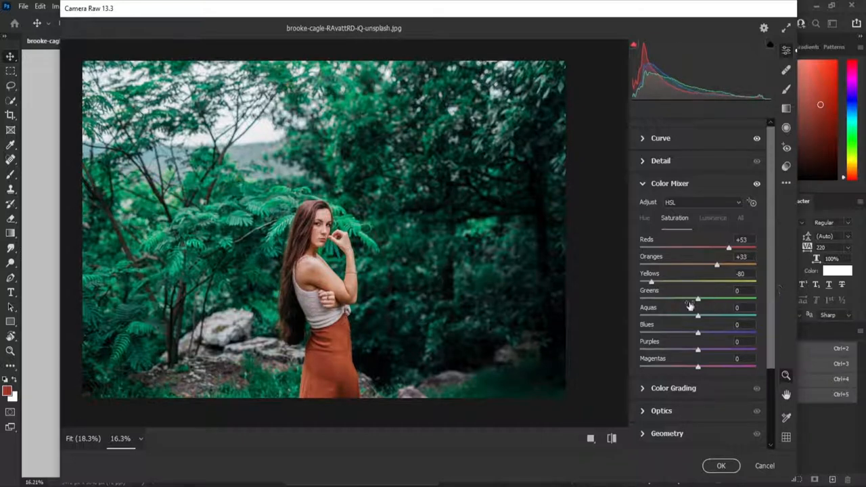
left_click_drag(661, 301, 705, 295)
left_click(739, 292)
type("-70")
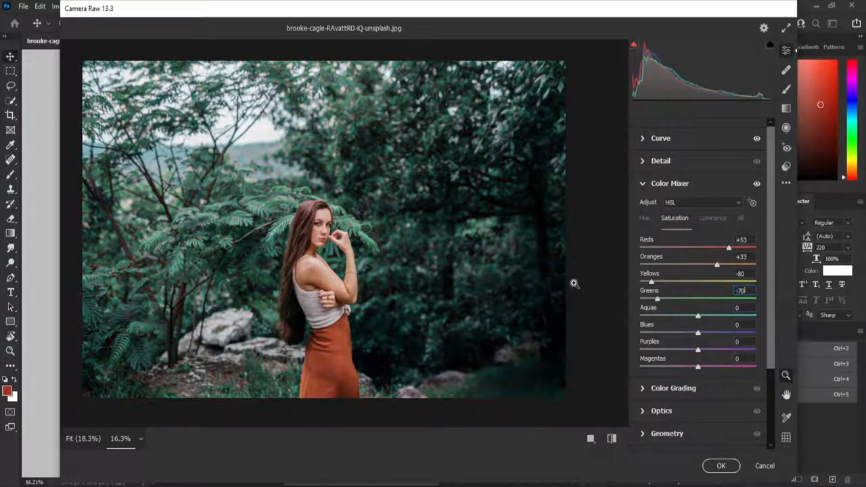
key("Return")
Step: Set the Color Mixer luminance to Reds -47, Oranges +6, Yellows -21, Greens -25, Aquas +43 and Blues -37
left_click(714, 218)
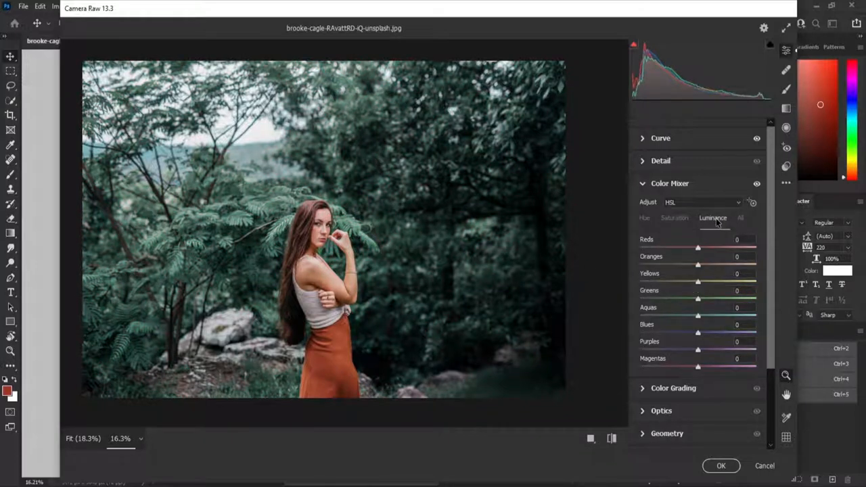
left_click(671, 249)
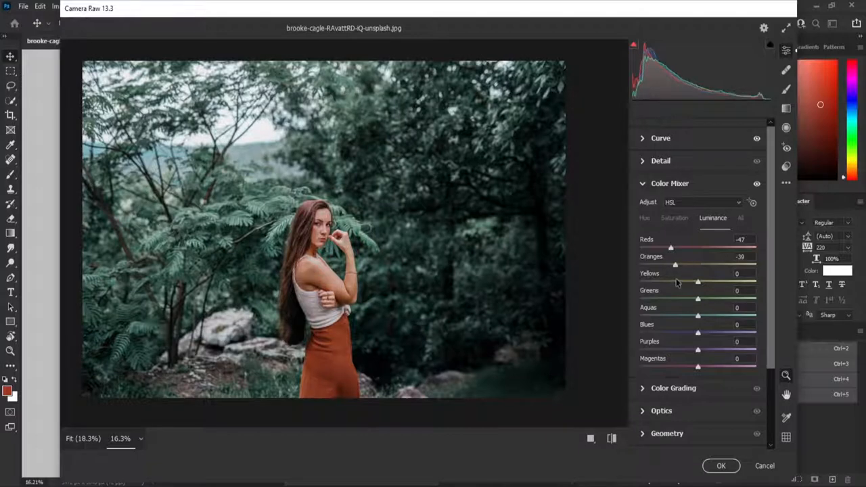
left_click(700, 266)
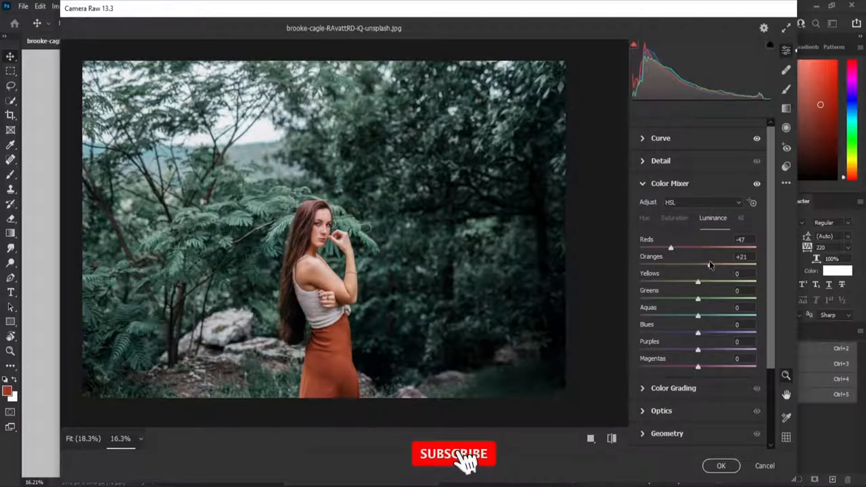
left_click(701, 265)
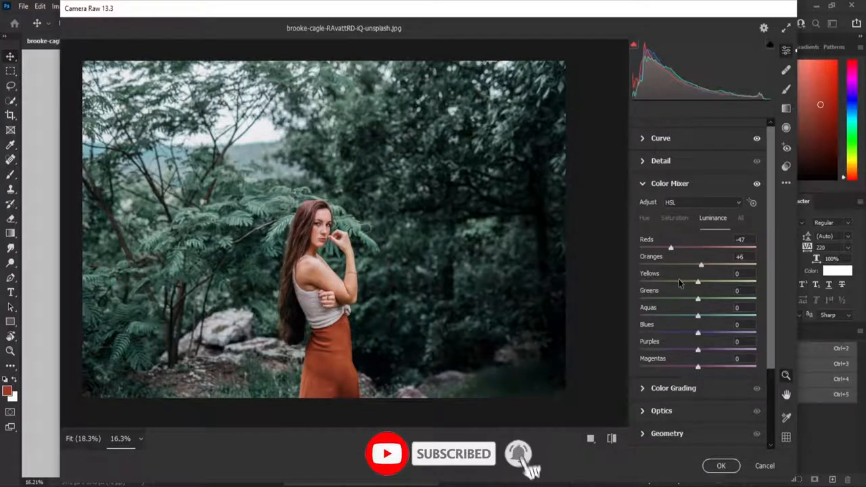
left_click(675, 283)
left_click_drag(675, 285, 675, 334)
left_click(681, 299)
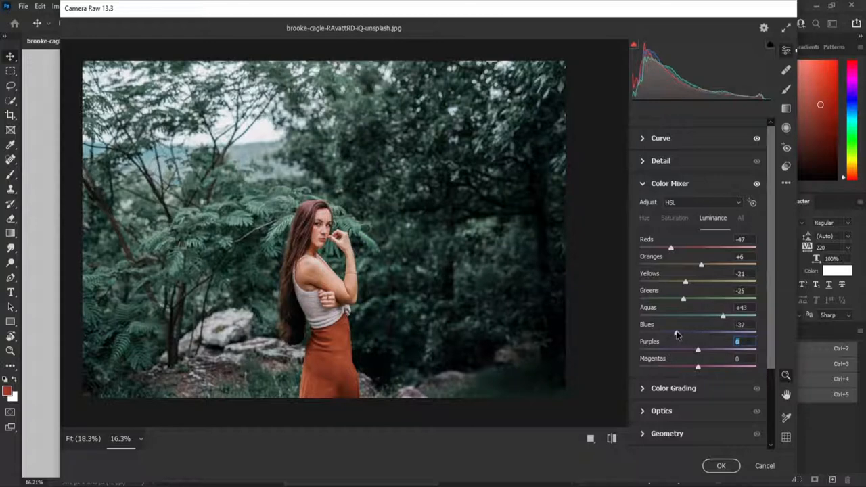
Step: Raise the midtones luminance to 16 in Color Grading
left_click(702, 387)
scroll(704, 271, "down", 3)
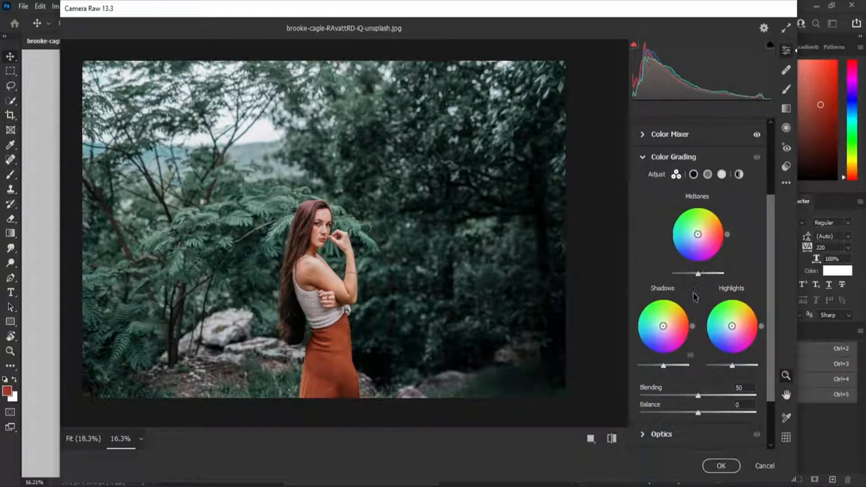
mouse_move(698, 273)
left_mouse_down()
mouse_move(712, 271)
mouse_move(702, 273)
left_mouse_up()
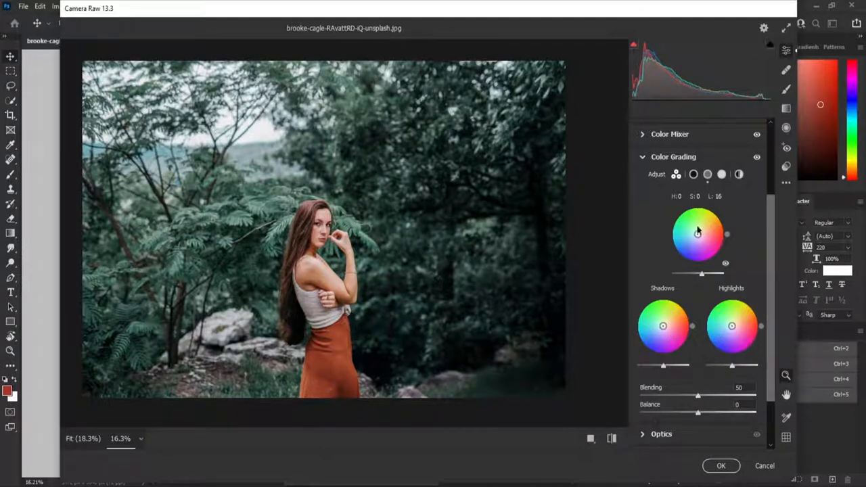
Step: Set the Color Grading blending to 100 and the Effects vignetting to -26
left_click_drag(698, 234, 698, 234)
double_click(721, 218)
left_click_drag(698, 396, 756, 396)
scroll(699, 363, "down", 2)
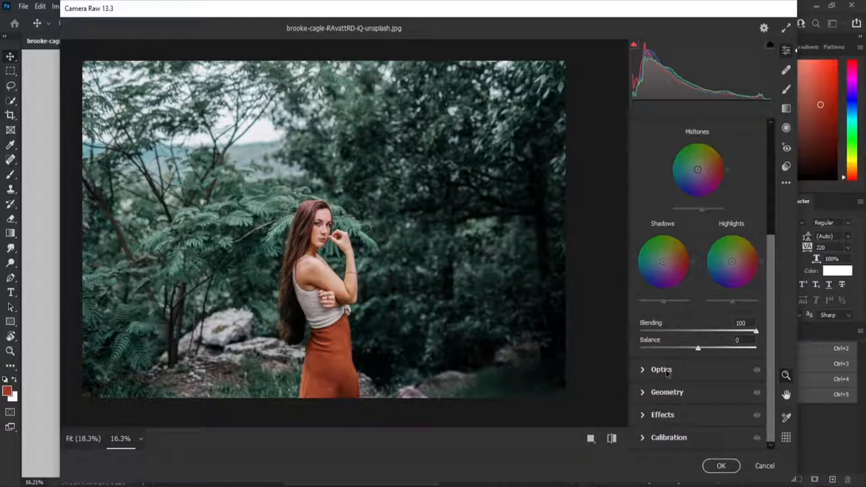
left_click(662, 414)
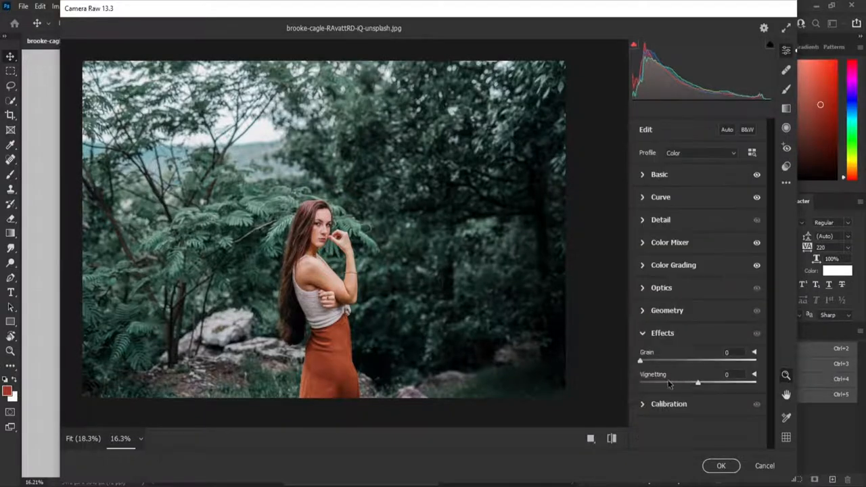
left_click_drag(678, 384, 682, 383)
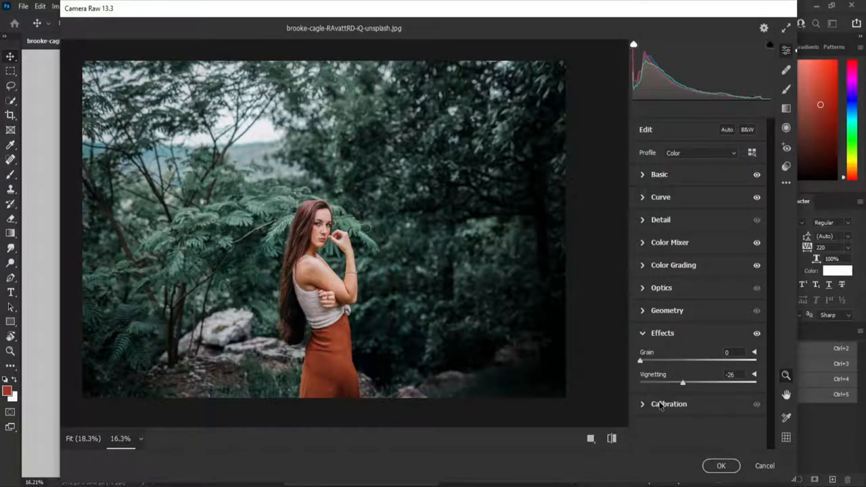
Step: Calibrate the Red Primary hue to +53, Green Primary hue to +68 with saturation -15, and Blue Primary hue to +36 with saturation -13
left_click(661, 405)
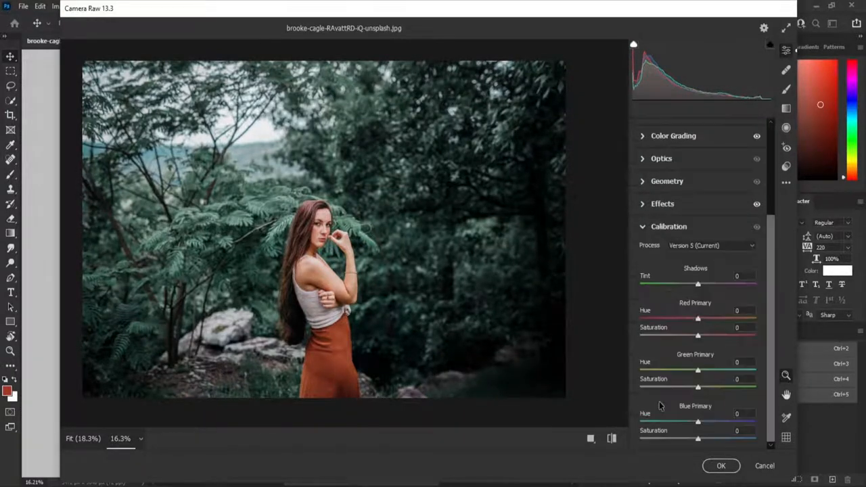
left_click(711, 248)
left_click(711, 257)
left_click(724, 319)
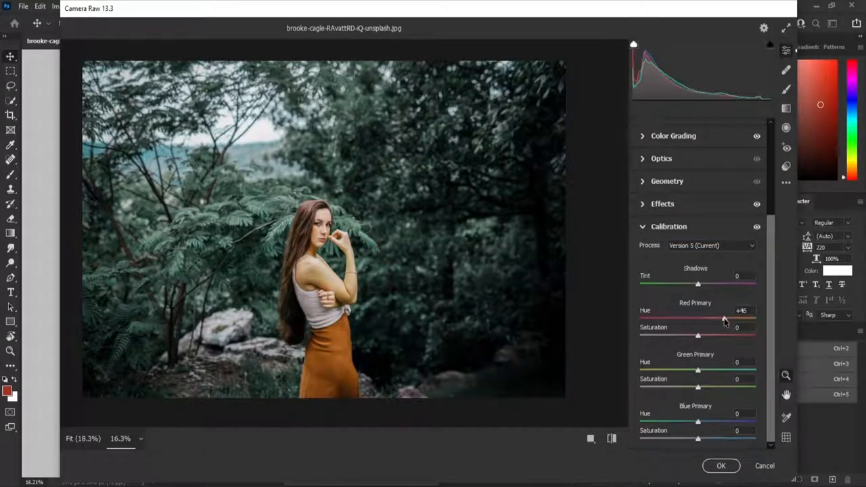
left_click(742, 311)
type("53")
left_click(738, 371)
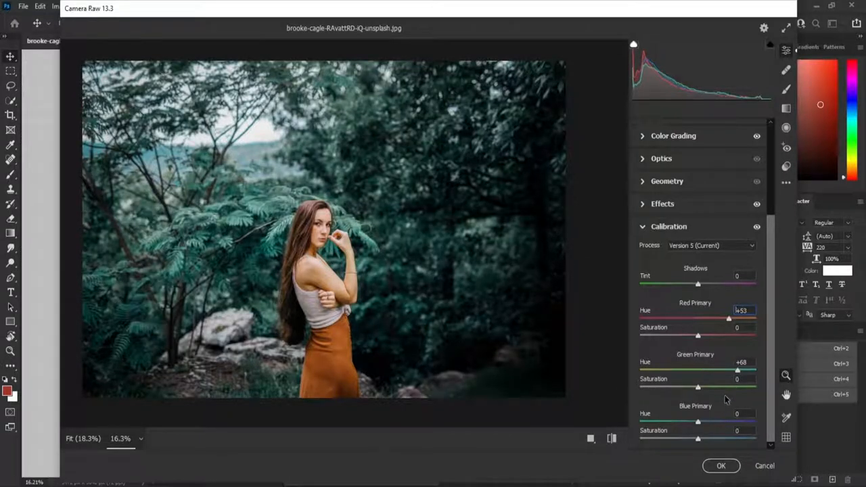
left_click(689, 387)
left_click(723, 422)
left_click_drag(723, 422, 720, 424)
left_click(692, 438)
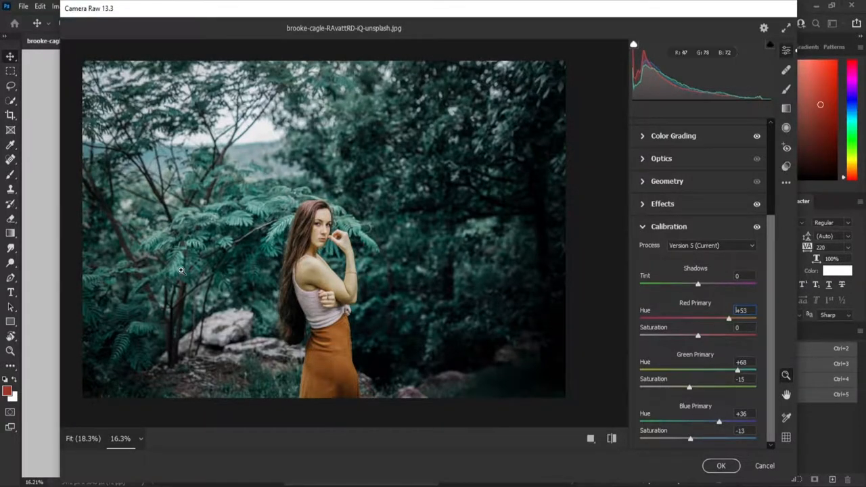
Step: Set the Red Primary saturation to -10 and hue to +25, and apply the Camera Raw Filter
scroll(300, 251, "up", 5)
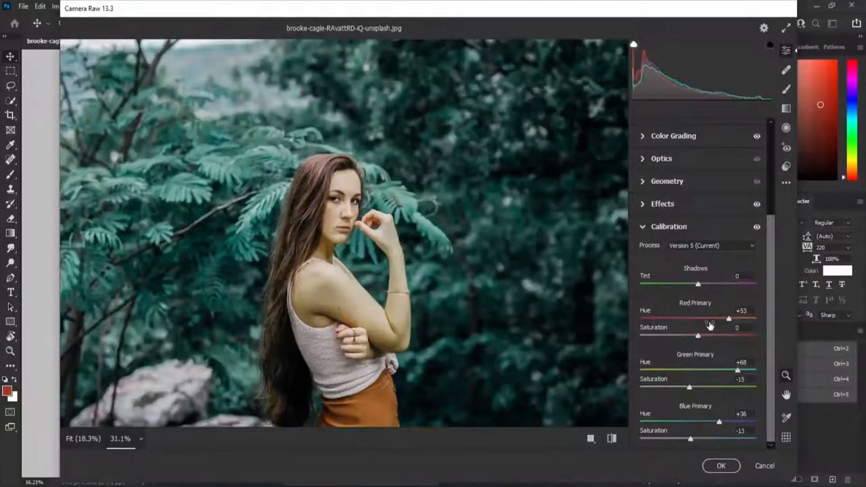
mouse_move(698, 337)
left_mouse_down()
mouse_move(681, 337)
mouse_move(691, 336)
left_mouse_up()
left_click(716, 319)
left_click_drag(719, 321, 714, 322)
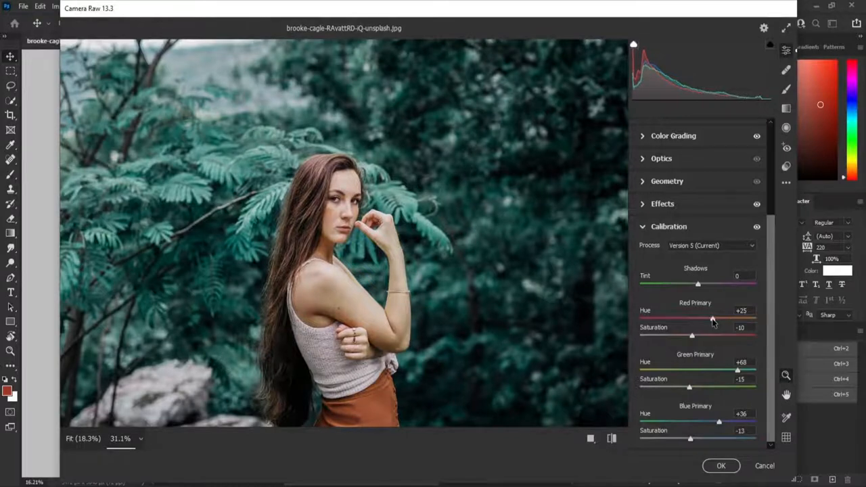
left_click(720, 472)
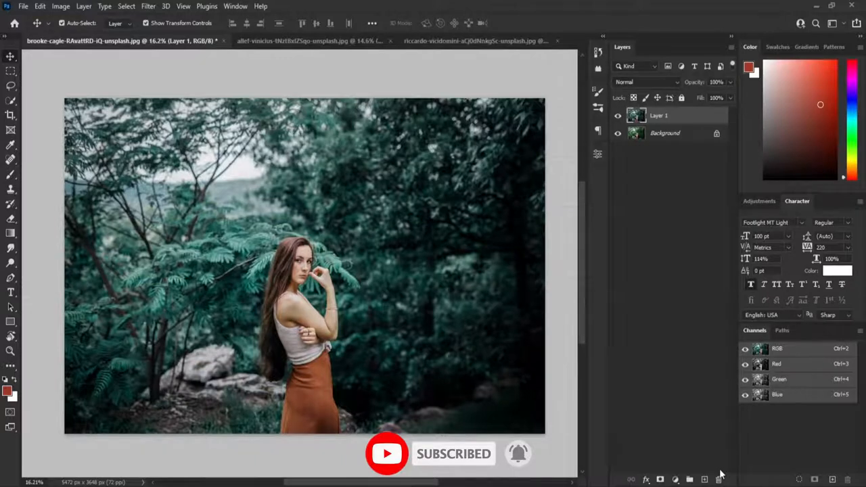
Step: Switch to the green forest portrait of the woman with glasses and open the Camera Raw Filter on Layer 1
left_click(352, 42)
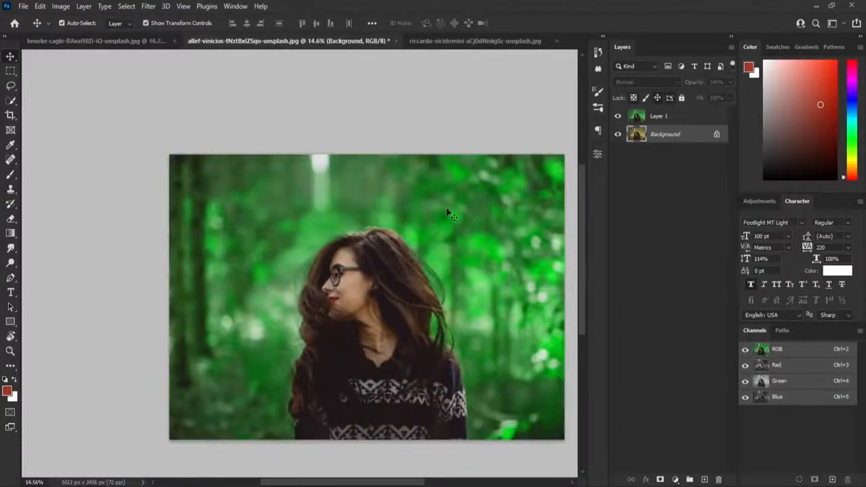
left_click_drag(450, 203, 391, 188)
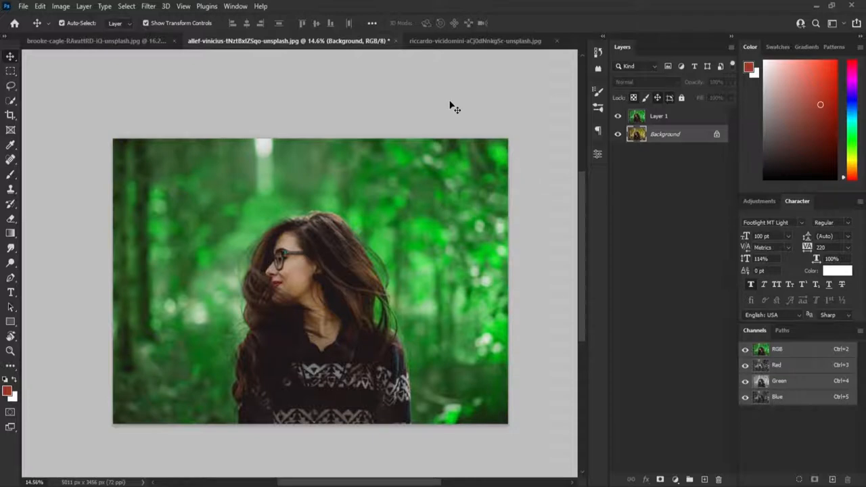
left_click(148, 5)
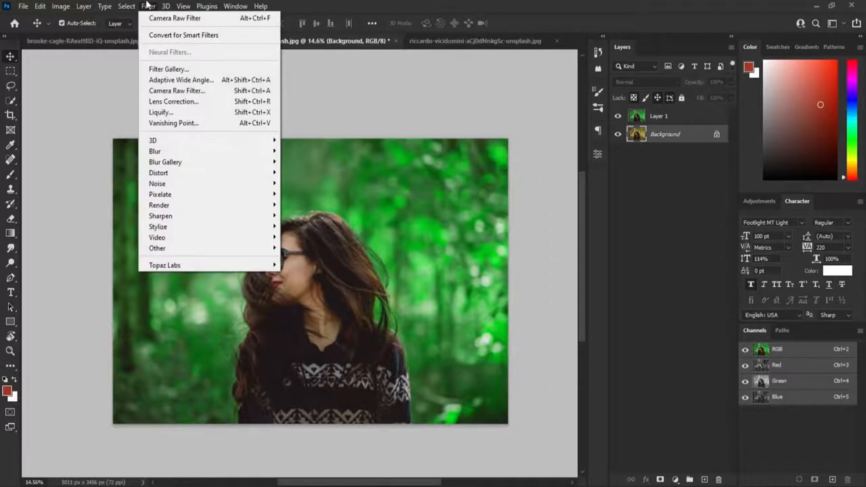
left_click(147, 5)
left_click(689, 118)
left_click(127, 6)
left_click(174, 90)
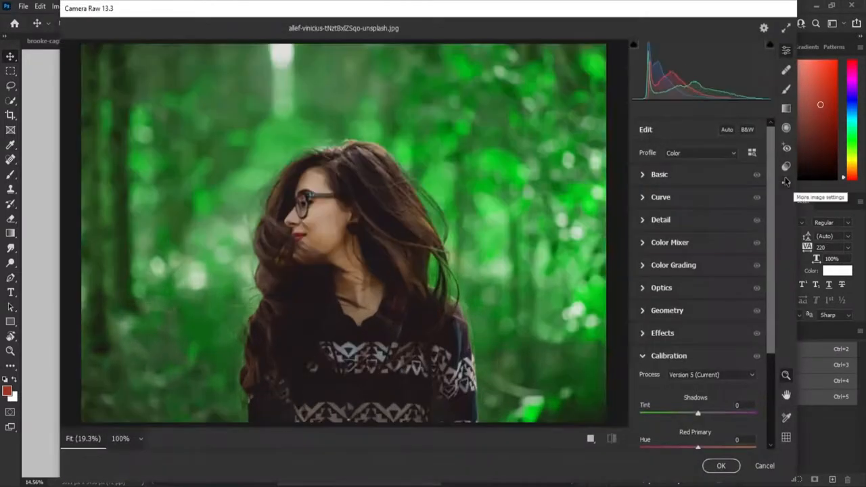
Step: Load the saved Camera Raw settings from matte aqua green.xmp onto the forest portrait
left_click(786, 182)
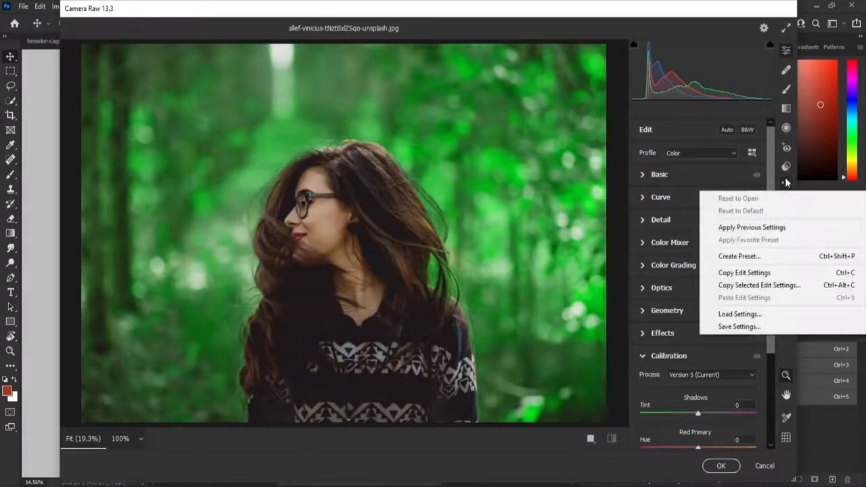
left_click(769, 316)
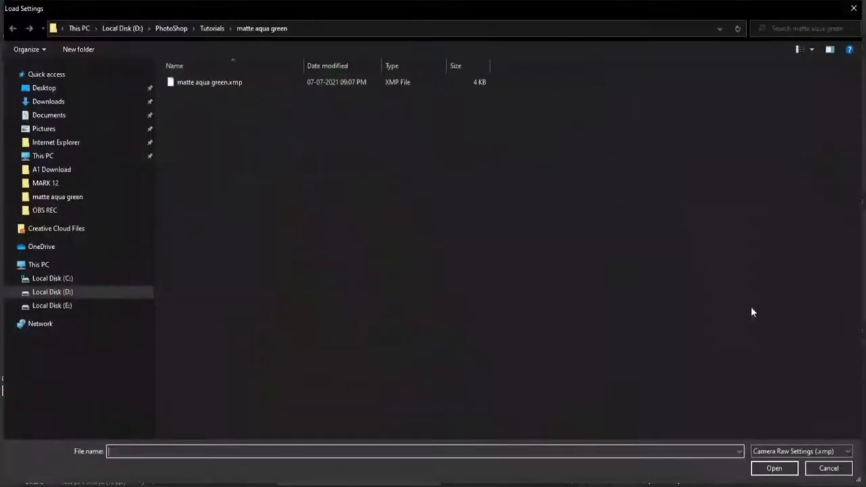
double_click(224, 83)
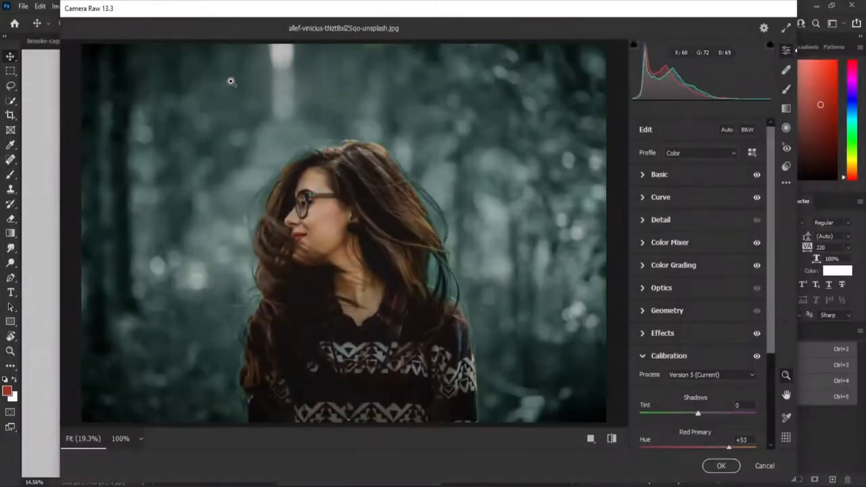
mouse_move(273, 158)
left_mouse_down()
mouse_move(304, 161)
mouse_move(266, 163)
mouse_move(298, 162)
mouse_move(282, 162)
left_mouse_up()
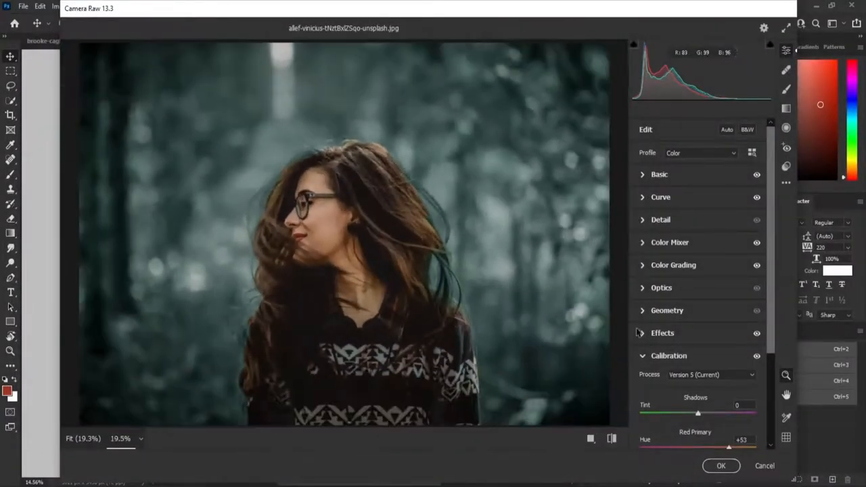
Step: Lower the Greens, Yellows and Aquas hue slightly in the Color Mixer
left_click(642, 268)
scroll(663, 252, "up", 2)
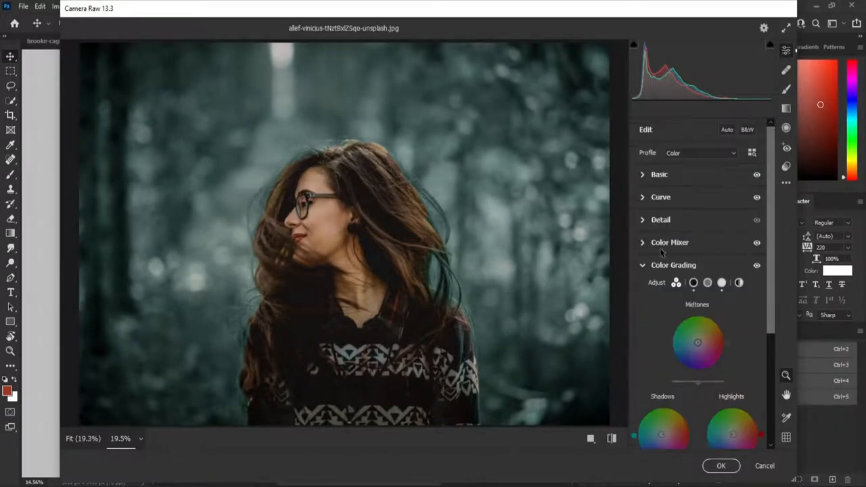
left_click(649, 244)
left_click(645, 277)
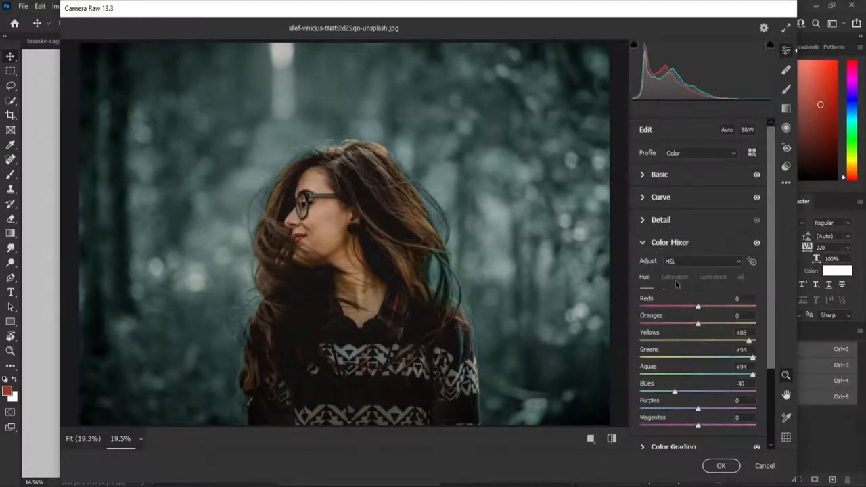
left_click(742, 358)
left_click(743, 341)
left_click(746, 375)
Step: Raise the Yellows, Greens and Aquas saturation in the Color Mixer
left_click(676, 277)
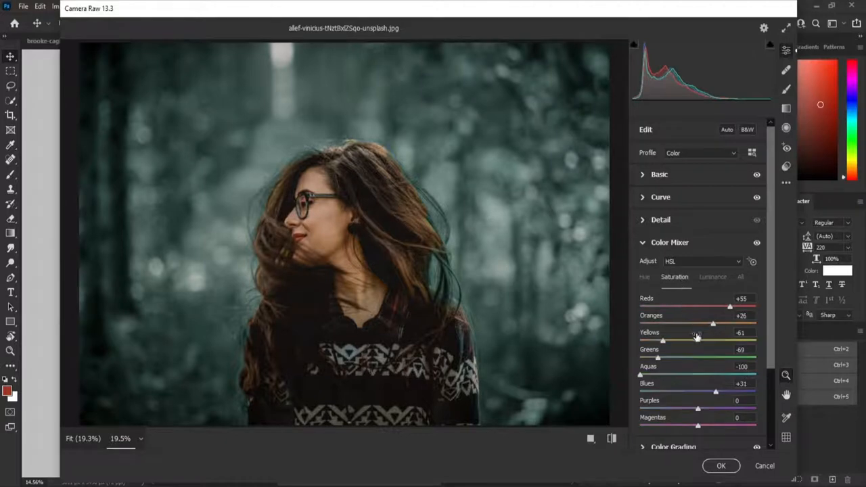
left_click(674, 358)
left_click_drag(674, 363, 676, 341)
left_click(681, 359)
left_click(677, 376)
left_click_drag(677, 376, 666, 375)
mouse_move(713, 324)
left_mouse_down()
mouse_move(704, 322)
mouse_move(713, 313)
left_mouse_up()
Step: Set the Yellows luminance to -16 and Greens to -5, lower the Aquas luminance slightly, and apply the filter
left_click(714, 283)
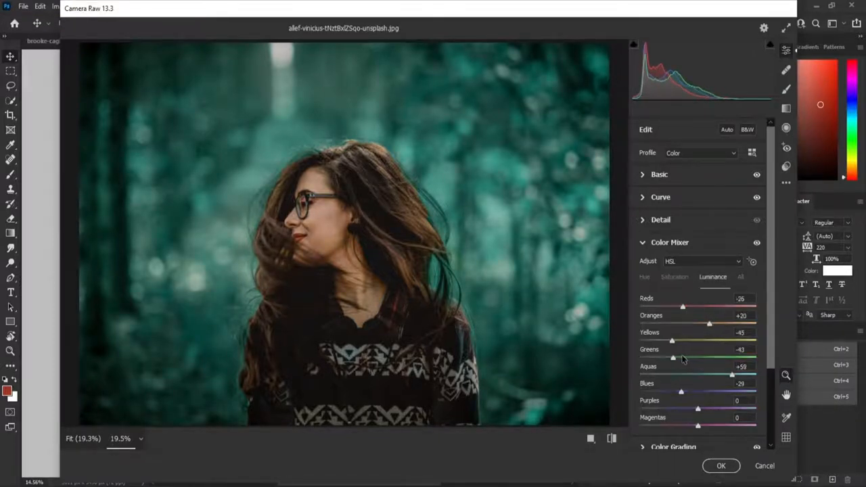
left_click_drag(676, 358, 689, 342)
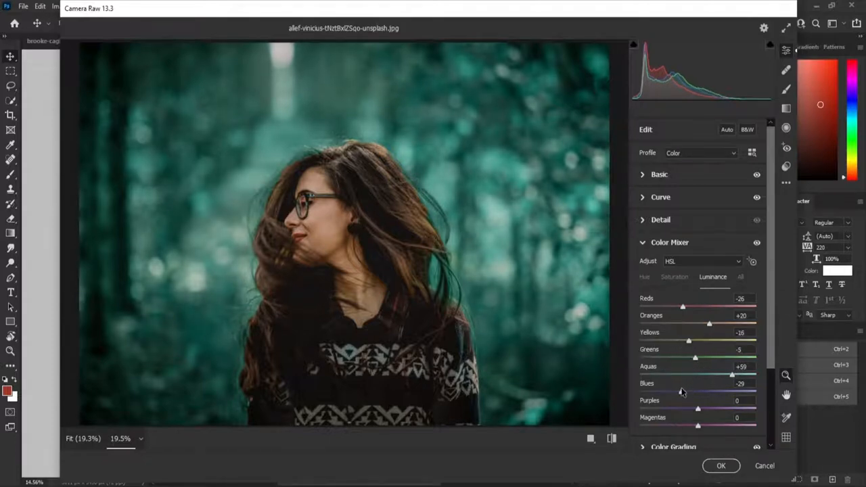
left_click_drag(729, 373, 725, 378)
left_click(721, 467)
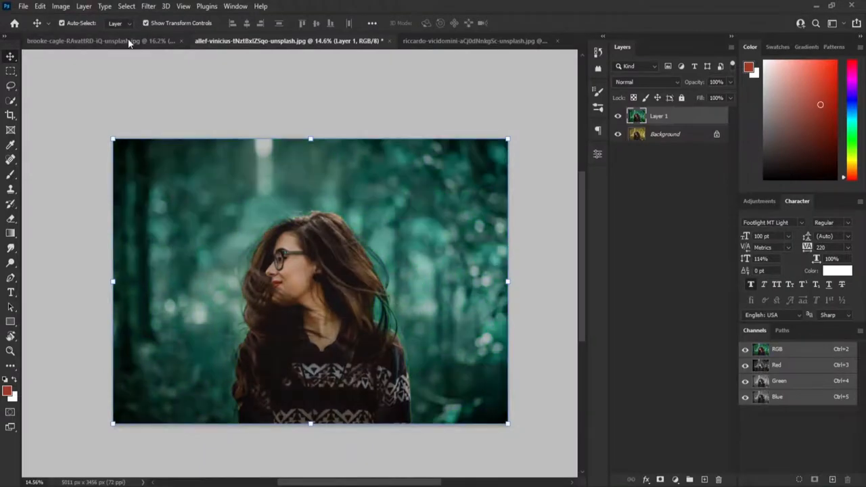
Step: Switch to the portrait with the red knitted headband and open the Camera Raw Filter on Layer 1
left_click(130, 42)
left_click(267, 43)
left_click(472, 42)
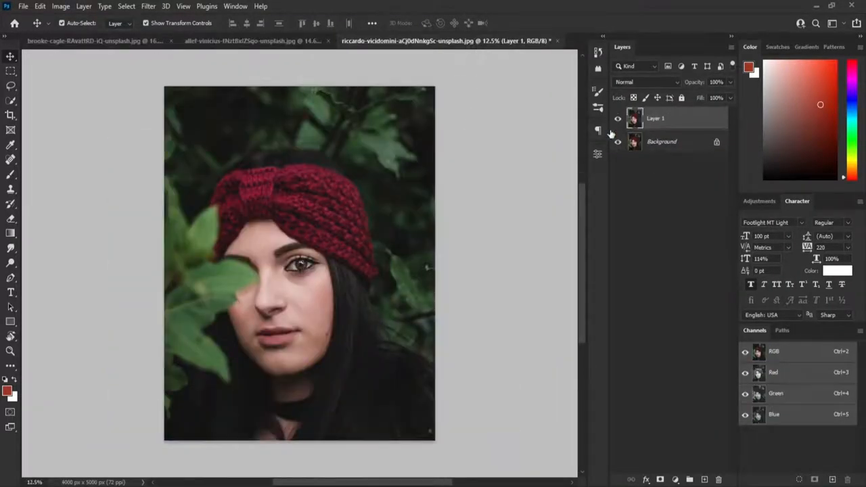
left_click(149, 7)
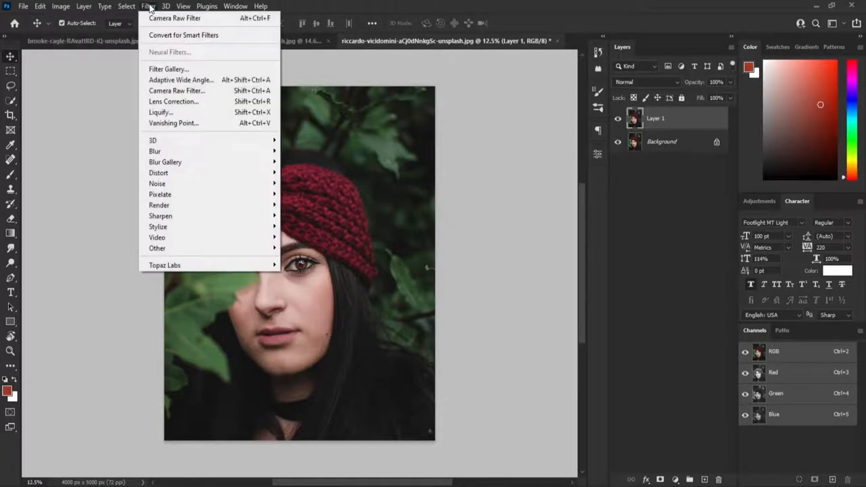
left_click(177, 89)
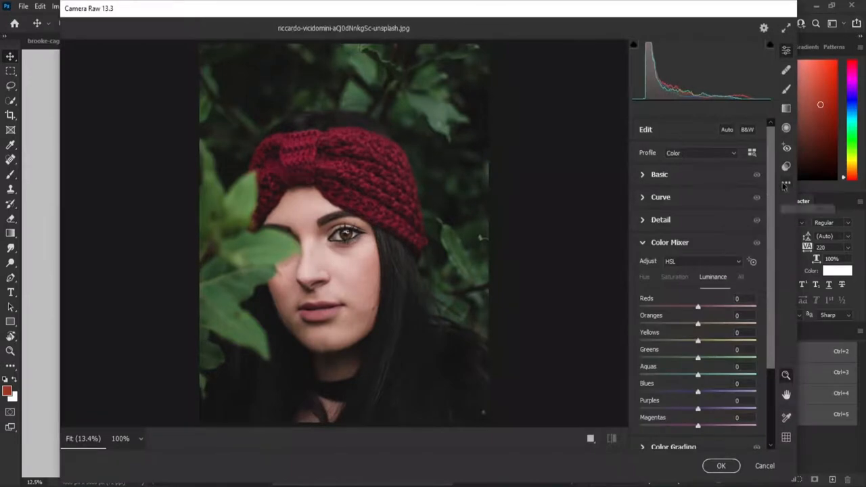
Step: Load the matte aqua green.xmp settings onto the headband portrait
left_click(786, 184)
left_click(740, 314)
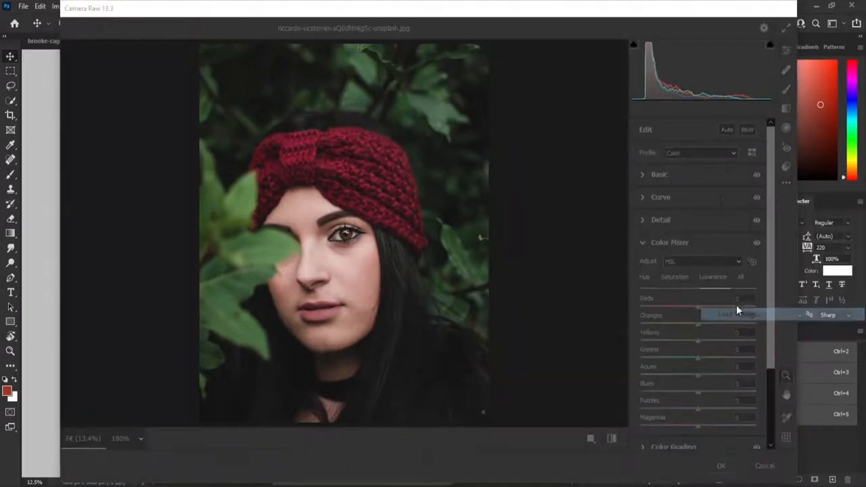
double_click(219, 83)
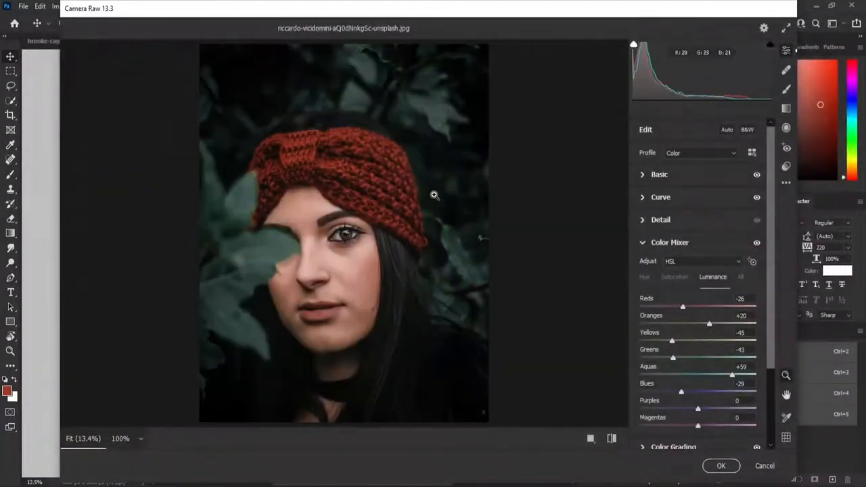
Step: Raise the exposure to +0.80 and apply the filter to the headband portrait
left_click(660, 175)
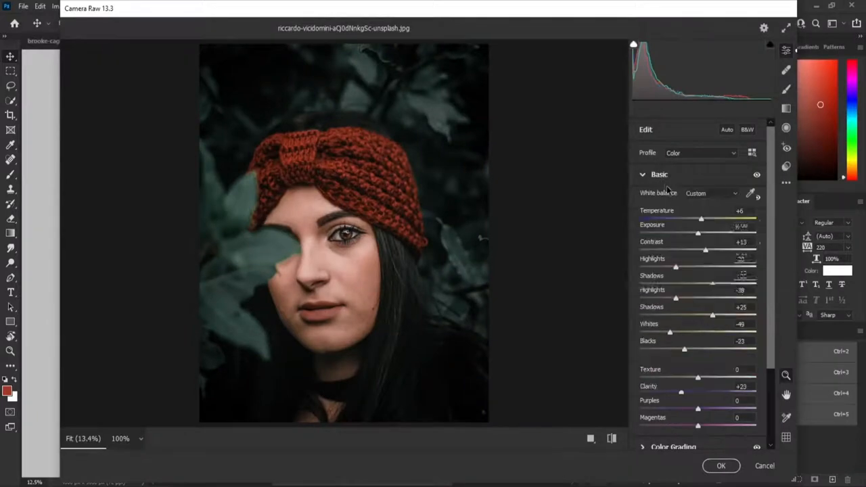
left_click_drag(702, 227, 708, 234)
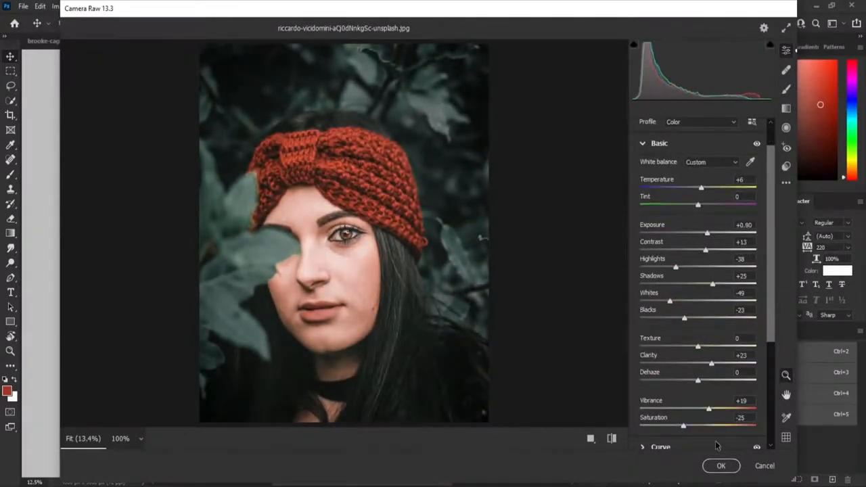
left_click(721, 466)
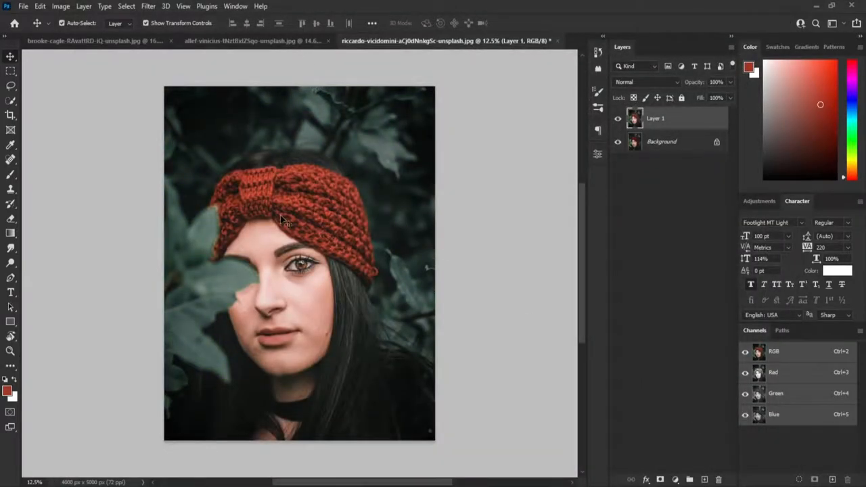
Step: Add a new empty layer above Layer 1 for editing the woman's visible eye
scroll(280, 215, "up", 6)
scroll(372, 170, "up", 3)
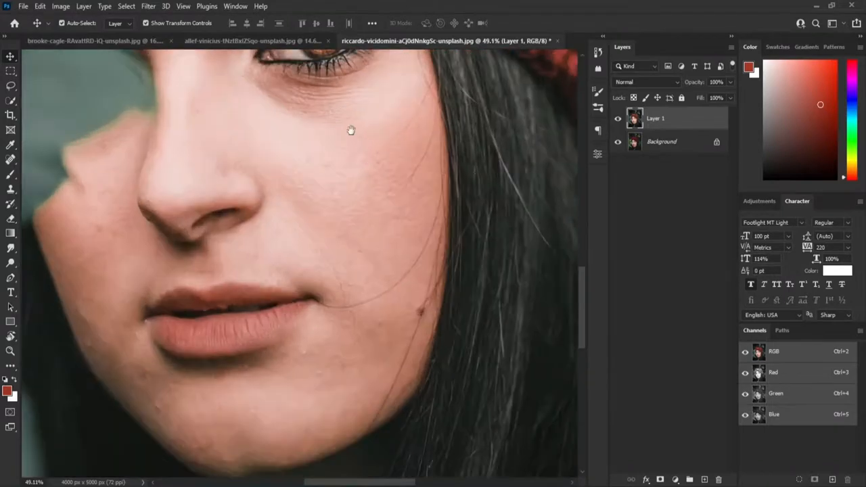
left_click_drag(352, 130, 384, 290)
scroll(352, 217, "up", 5)
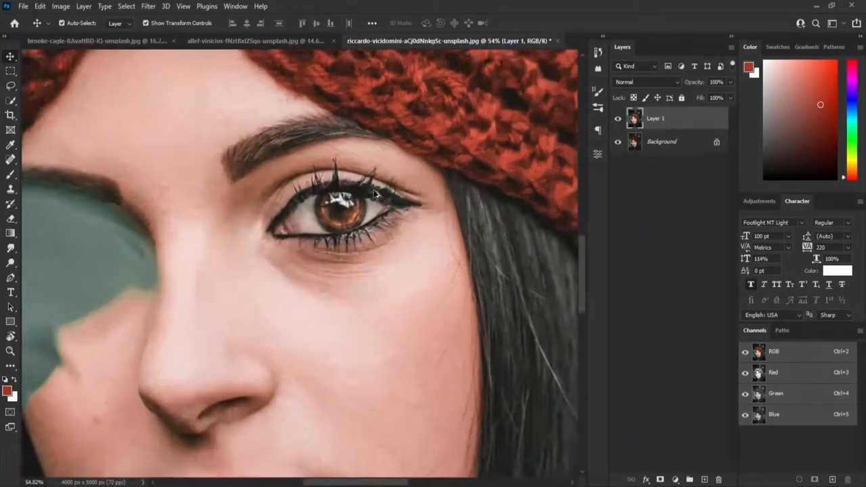
key("e")
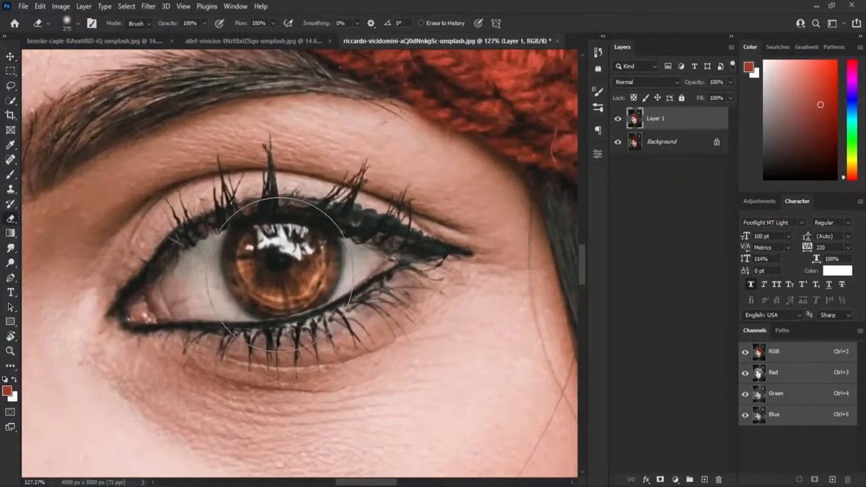
left_click(308, 269)
key("w")
key("alt+space")
left_click_drag(316, 263, 157, 262)
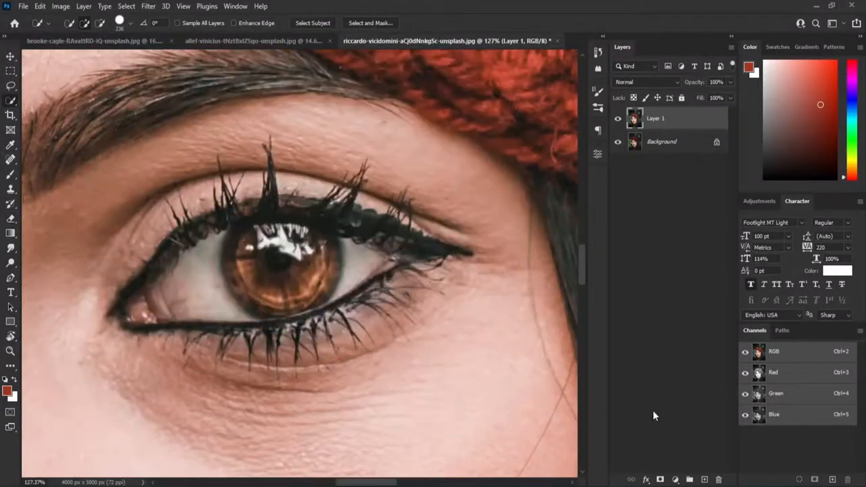
left_click(704, 480)
left_click_drag(346, 255, 308, 267)
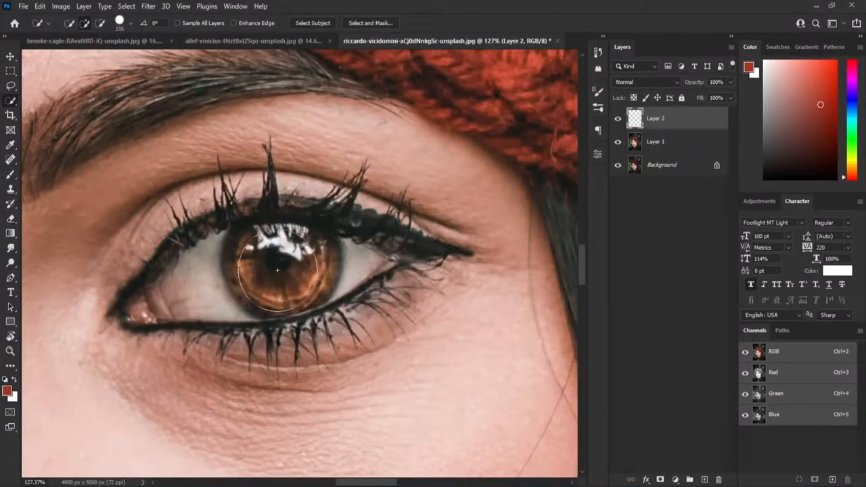
Step: Trace the visible eye's iris with a Pen path while working on Layer 1, and convert the path to a selection
left_click(677, 147)
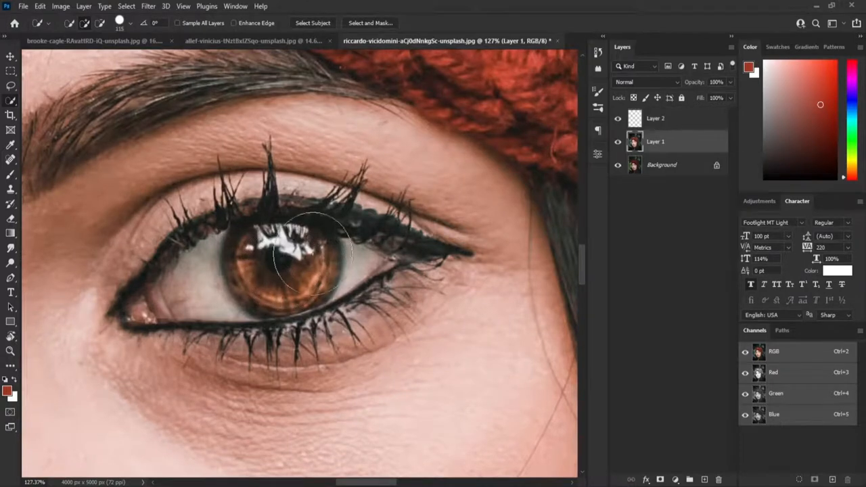
scroll(277, 274, "up", 4)
left_click(281, 271)
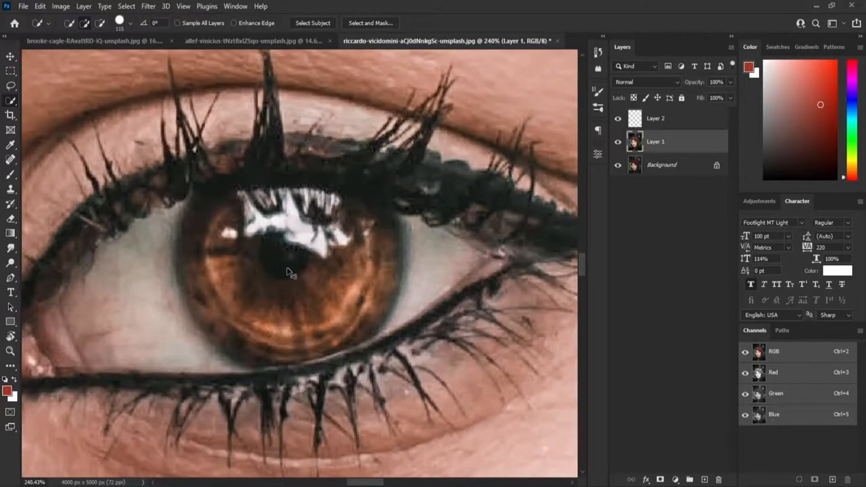
key("p")
left_click(195, 195)
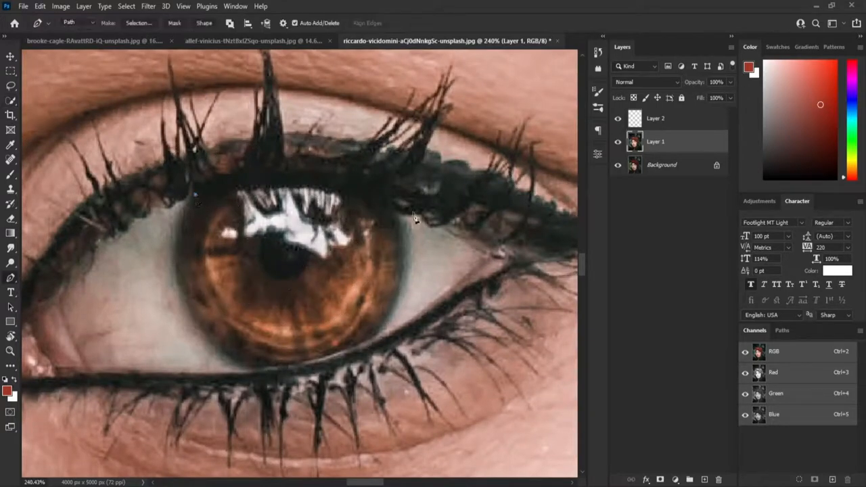
left_click_drag(395, 205, 474, 254)
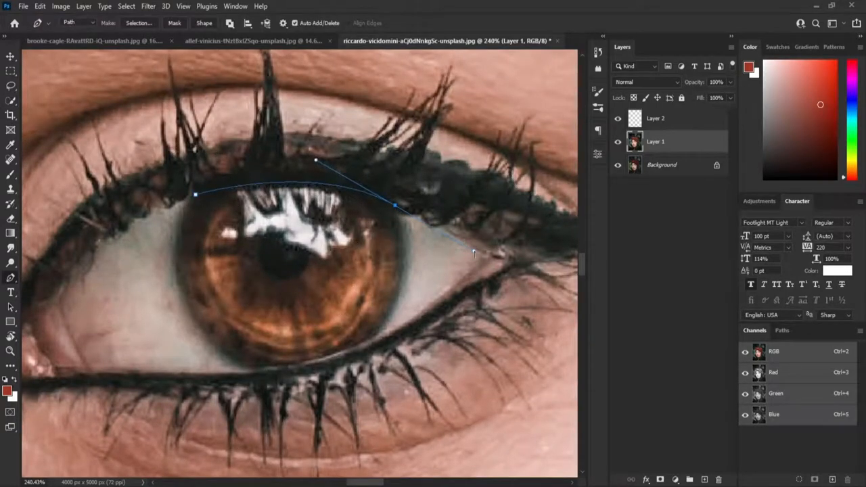
left_click_drag(356, 352, 207, 348)
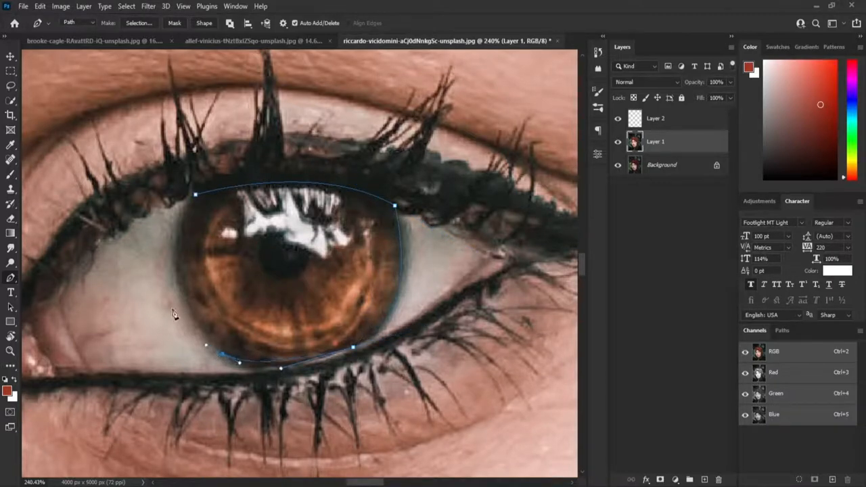
left_click_drag(176, 264, 176, 237)
key("ctrl+Return")
Step: Copy the selected iris from Layer 1 onto its own layer
scroll(331, 209, "down", 7, "alt")
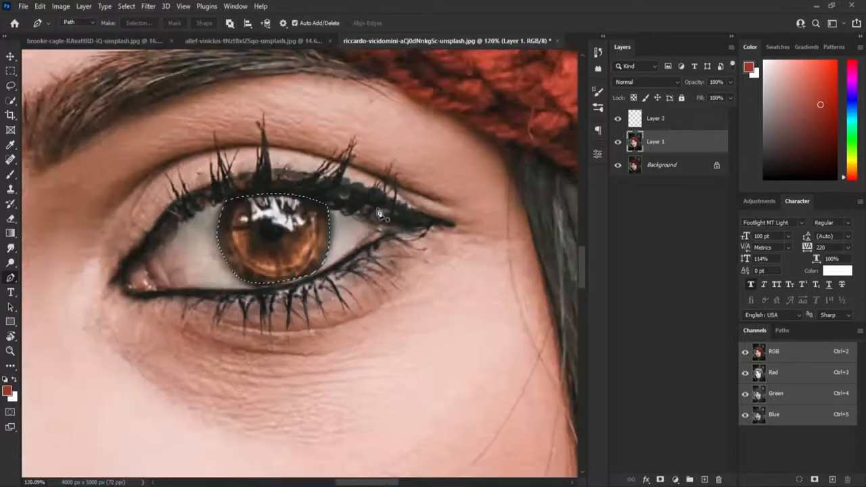
key("ctrl+j")
key("ctrl+u")
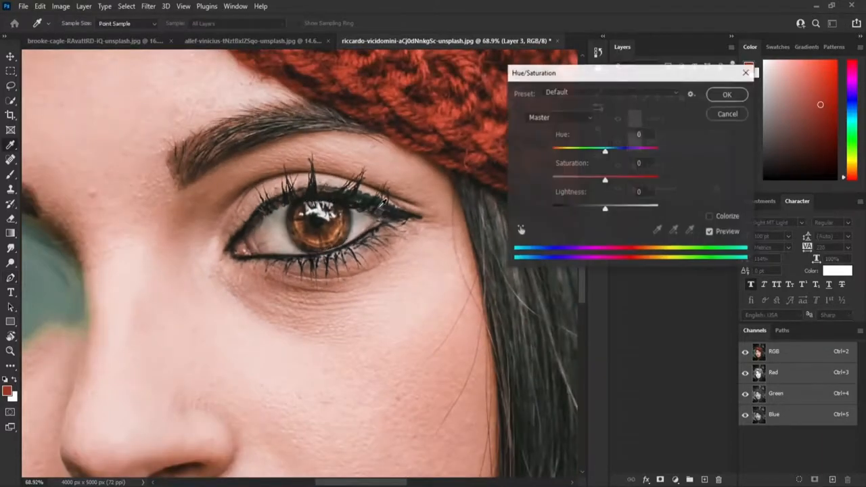
left_click(743, 117)
Step: Recolor the copied iris blue with Hue/Saturation, setting the hue to +175 and raising the saturation, and apply it
scroll(410, 160, "down", 6, "alt")
left_click_drag(409, 160, 381, 235)
key("ctrl+u")
left_click_drag(606, 149, 658, 157)
left_click(205, 310)
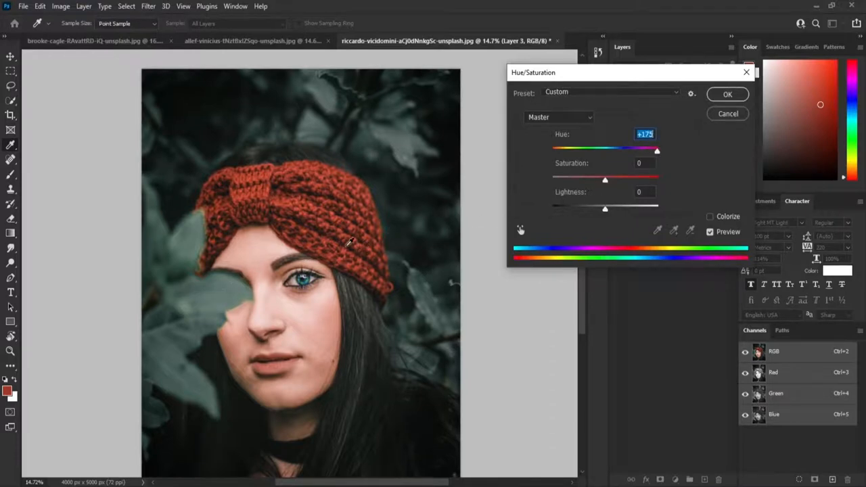
left_click(620, 150)
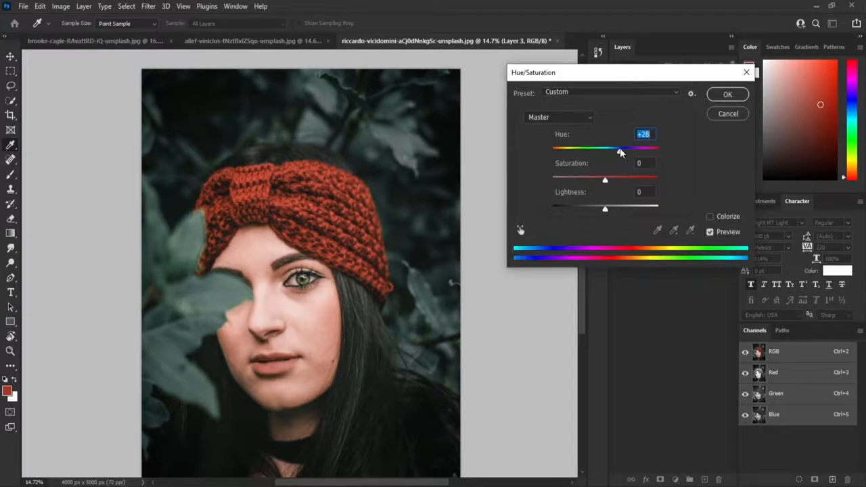
left_click_drag(620, 151, 632, 182)
left_click(717, 98)
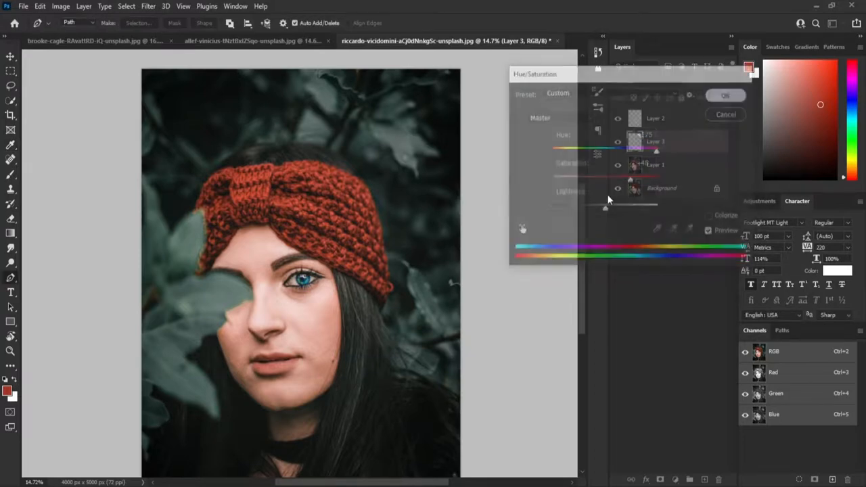
Step: Compare the headband portrait with and without the recolored iris, and return to the forest portrait of the woman in the orange skirt
left_click(618, 142)
scroll(284, 216, "down", 3)
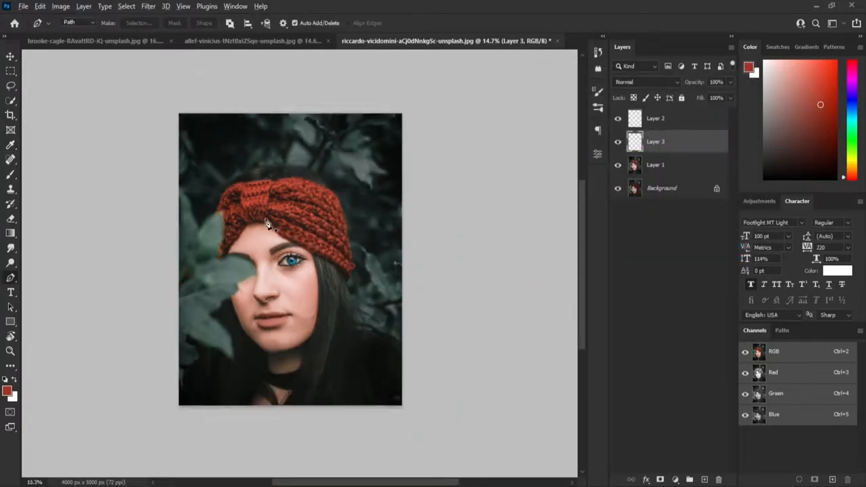
scroll(342, 235, "up", 2)
left_click_drag(385, 212, 418, 229)
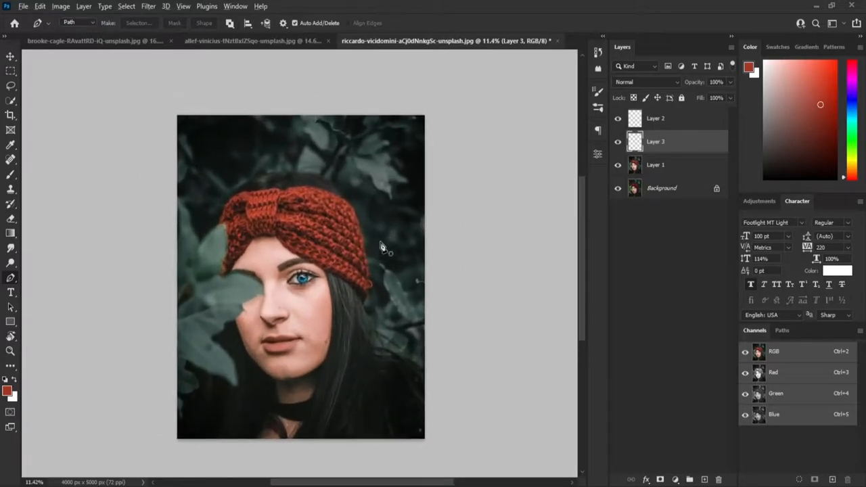
scroll(323, 255, "up", 2)
left_click_drag(317, 310, 371, 250)
scroll(369, 252, "down", 3)
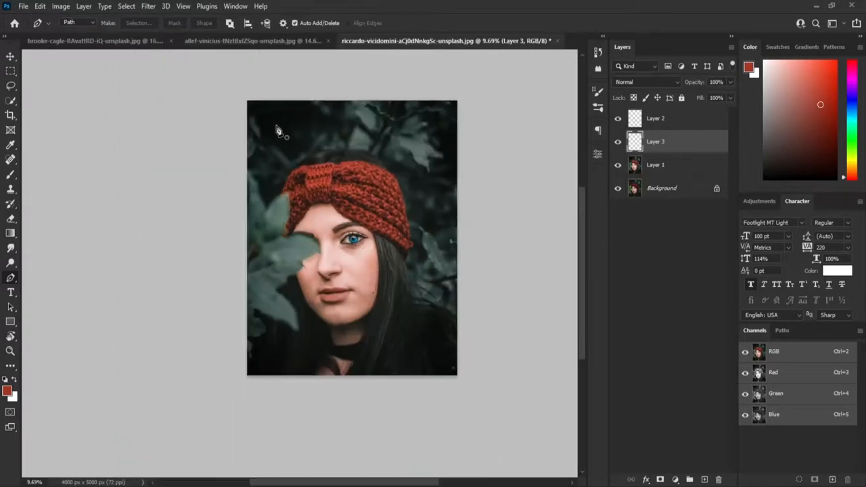
left_click(256, 41)
left_click(80, 41)
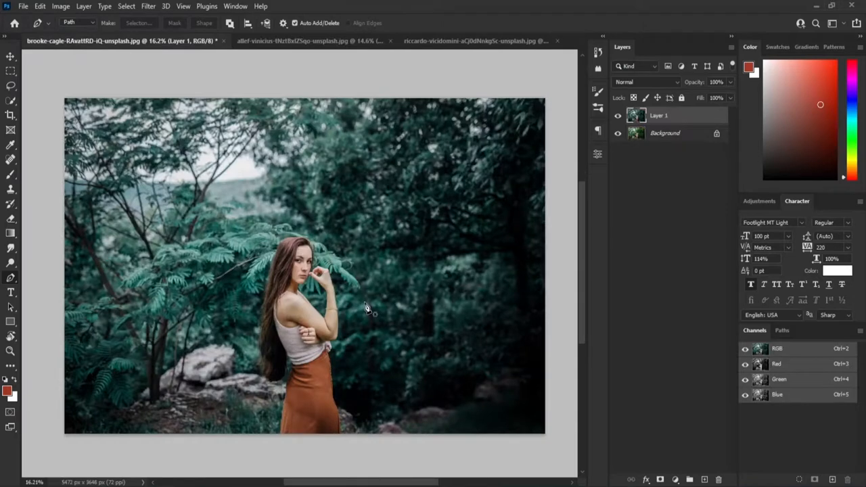